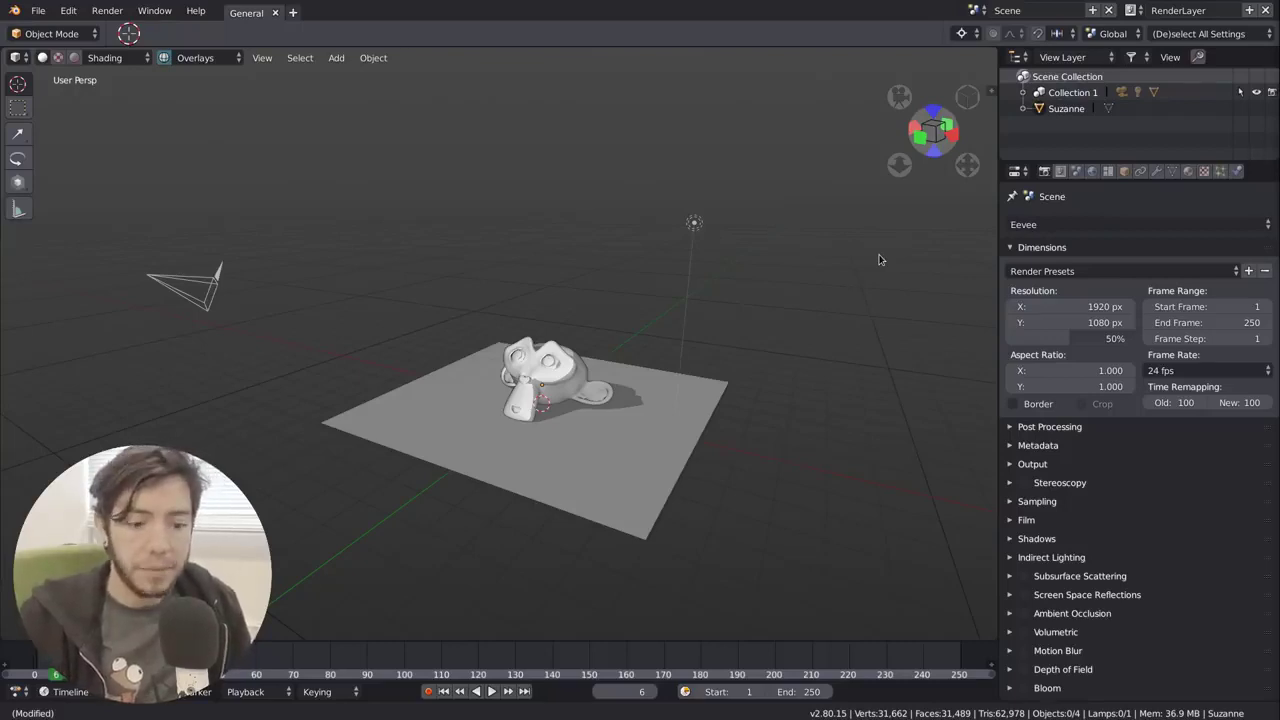
# Switch from the Suzanne scene in Blender to Chrome's Google results for 'ies lamp definition'
pyautogui.hotkey('alt', 'Tab')
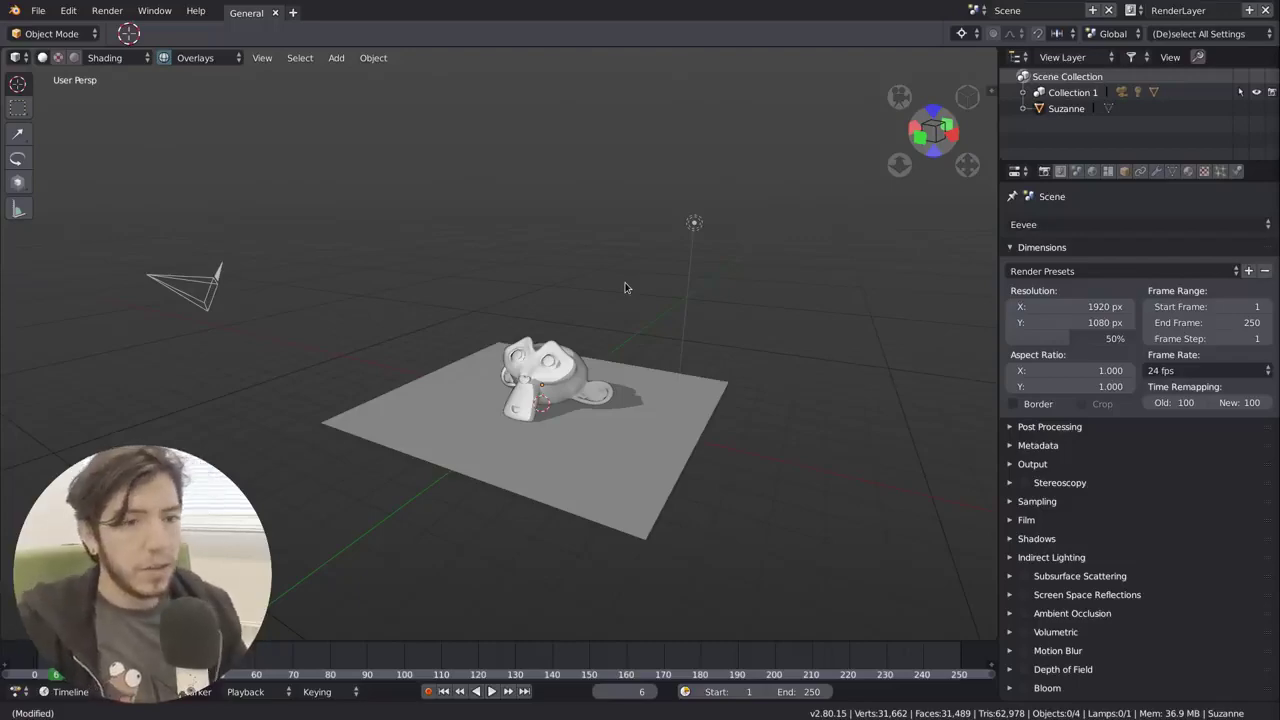
# Browse the Google image results for 'ies lamp example' showing cone-shaped IES light patterns
pyautogui.hotkey('alt', 'Tab')
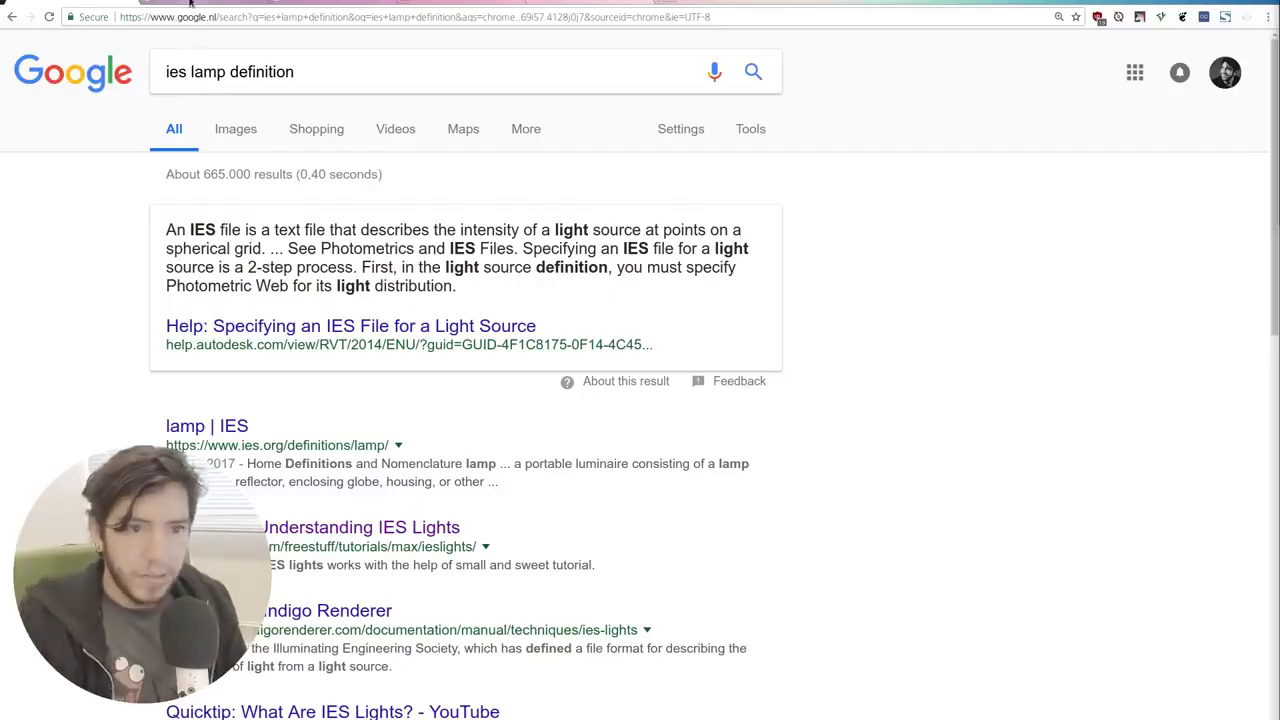
pyautogui.click(190, 4)
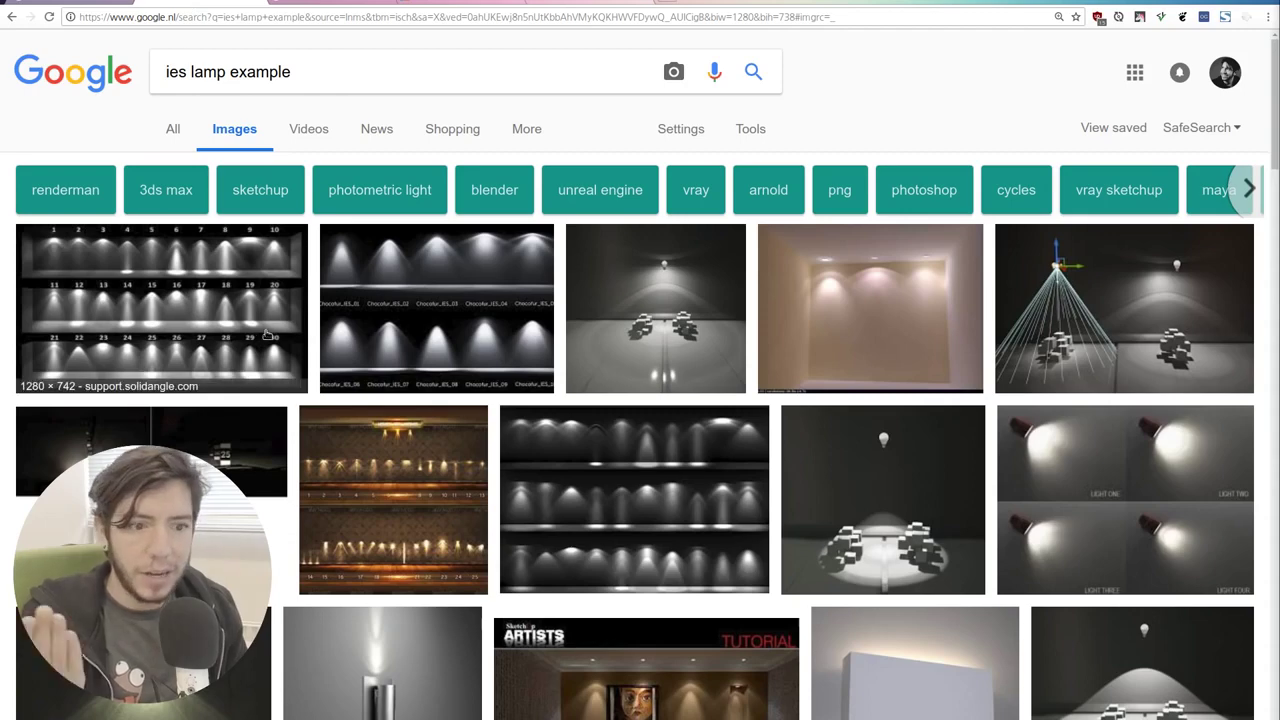
pyautogui.scroll(-1, 500, 313)
pyautogui.scroll(-3, 500, 313)
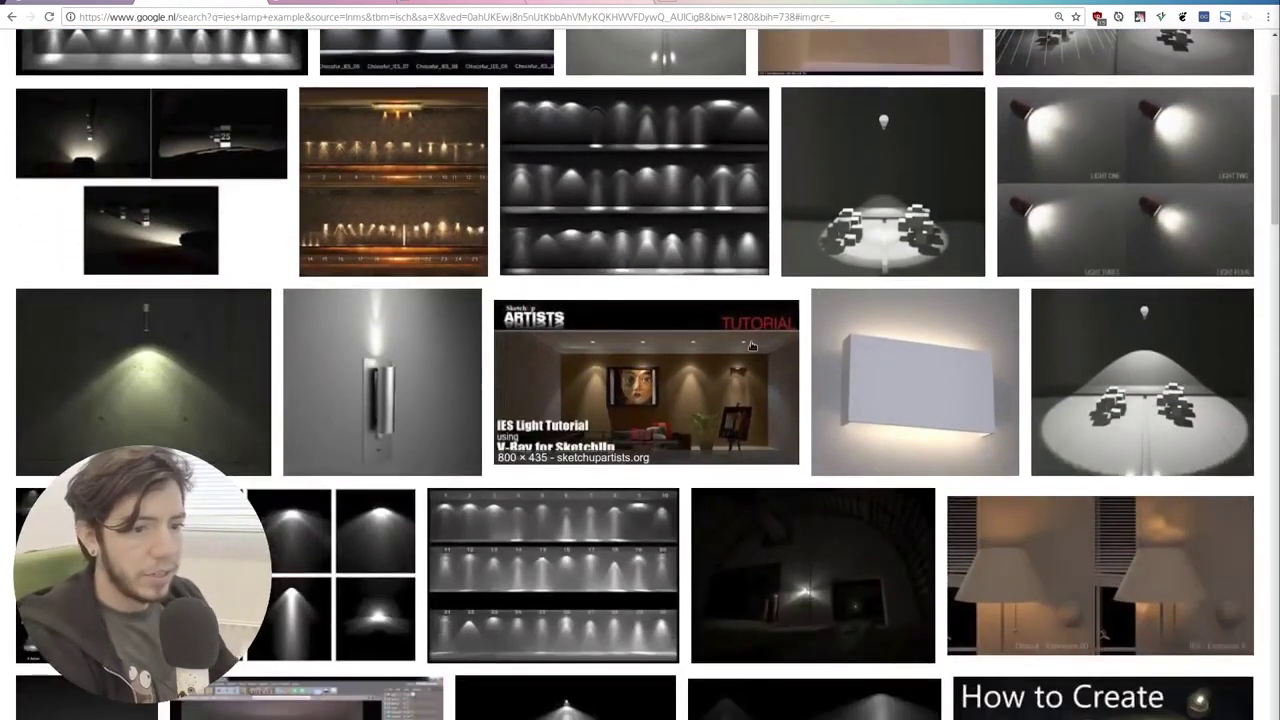
pyautogui.scroll(-2, 752, 350)
pyautogui.scroll(-1, 751, 350)
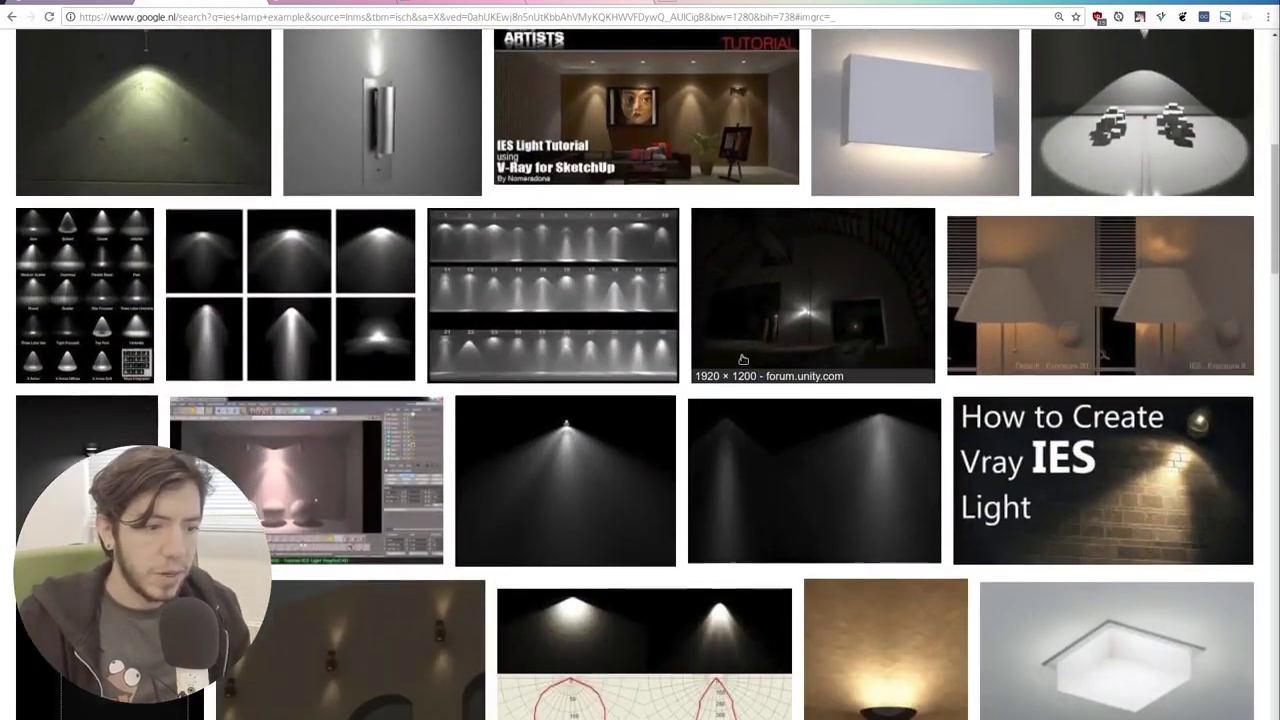
pyautogui.scroll(-1, 743, 359)
pyautogui.scroll(-1, 743, 359)
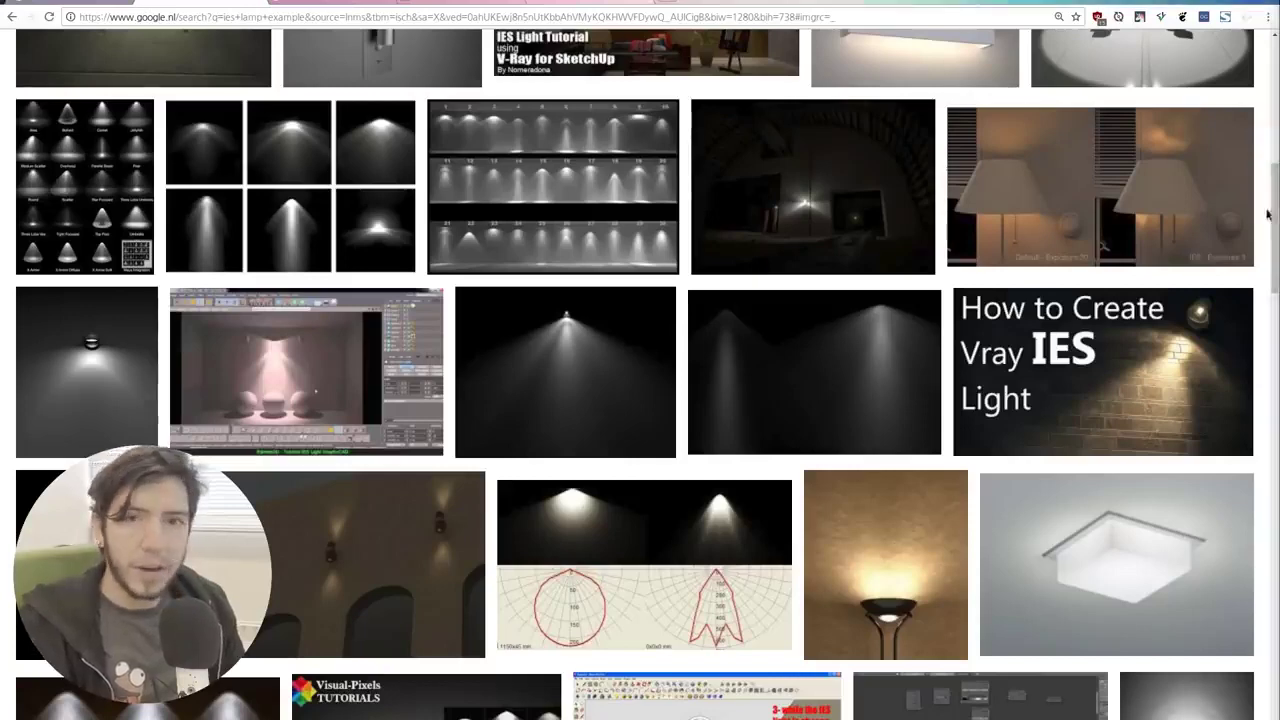
pyautogui.scroll(-1, 1249, 224)
pyautogui.scroll(-3, 1249, 226)
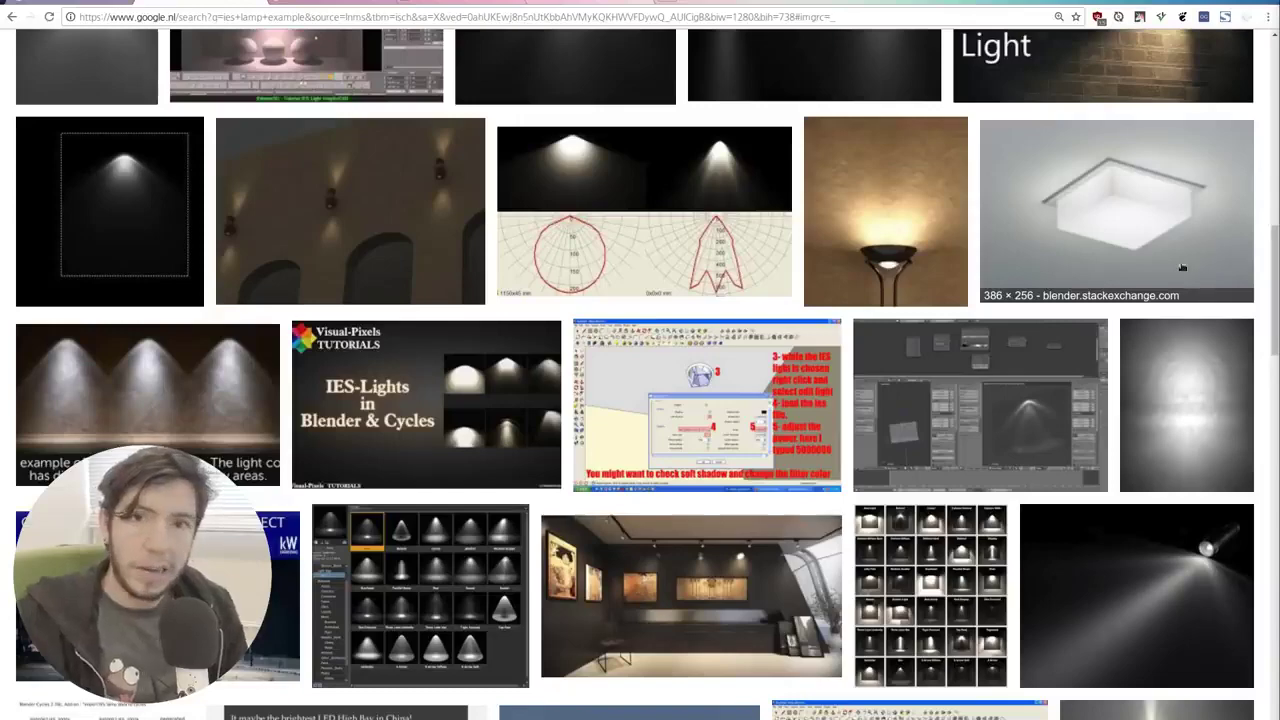
pyautogui.scroll(-1, 1180, 268)
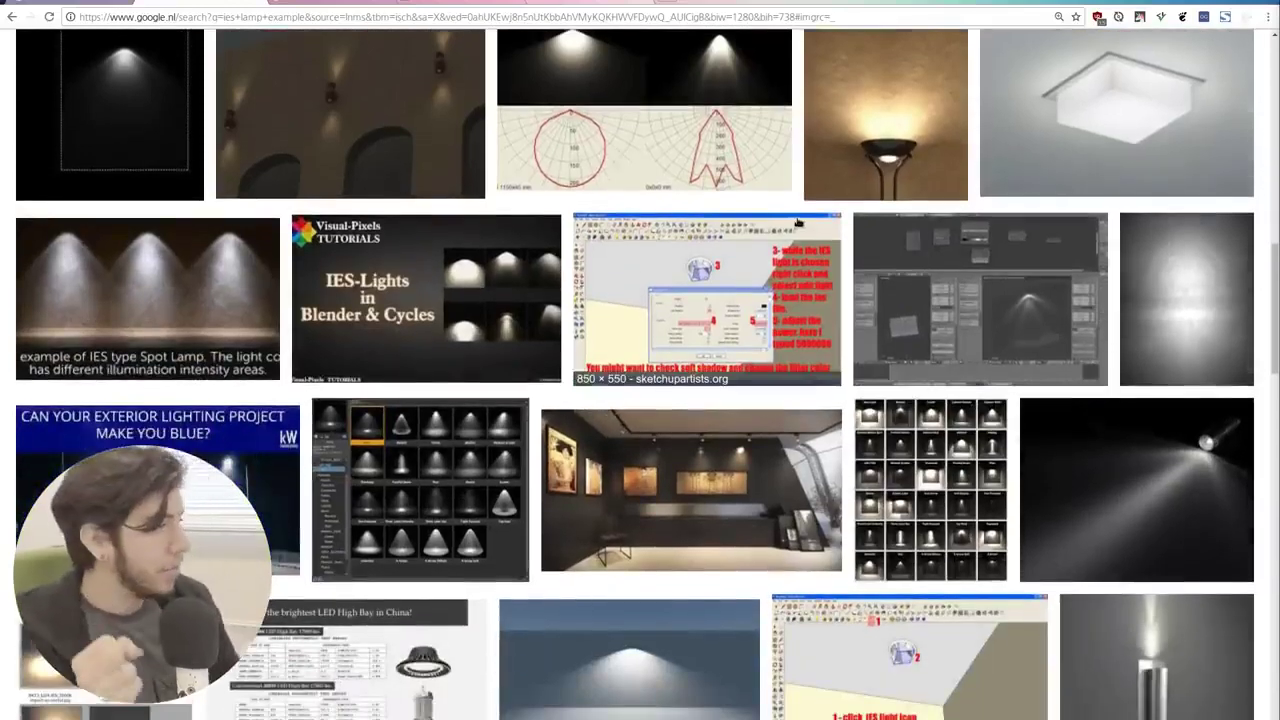
pyautogui.scroll(-2, 700, 262)
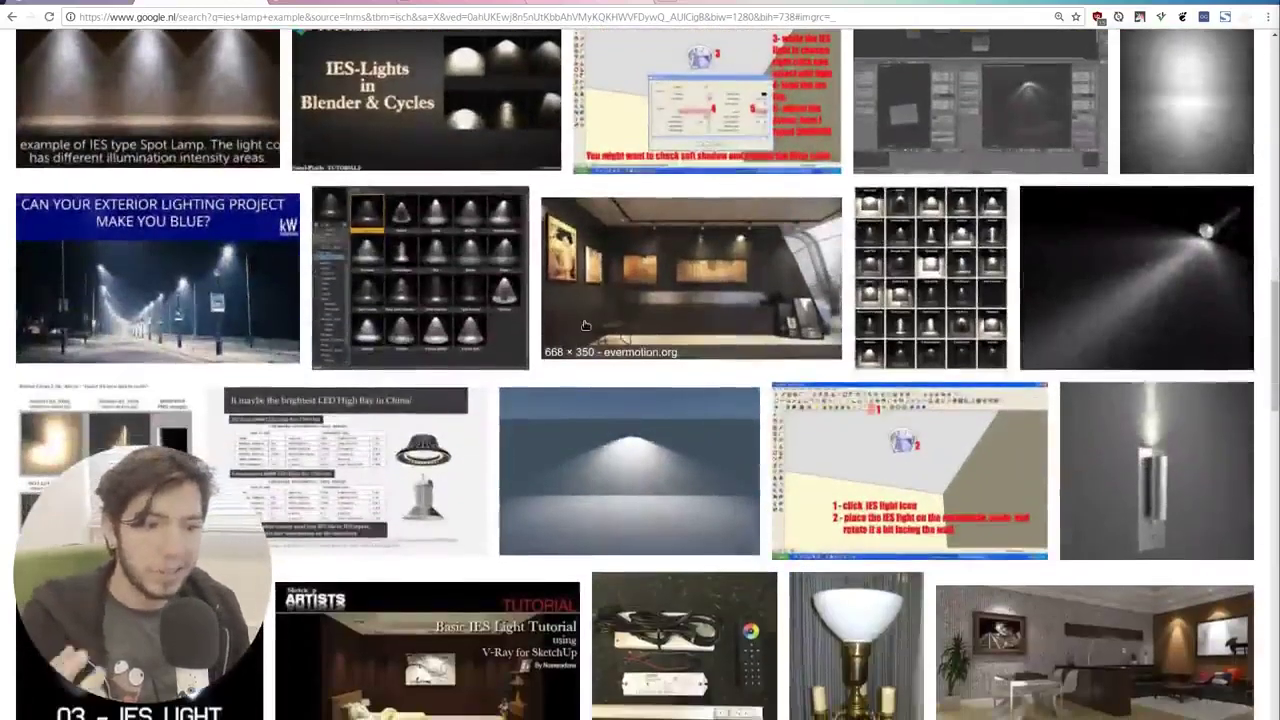
pyautogui.scroll(-2, 586, 324)
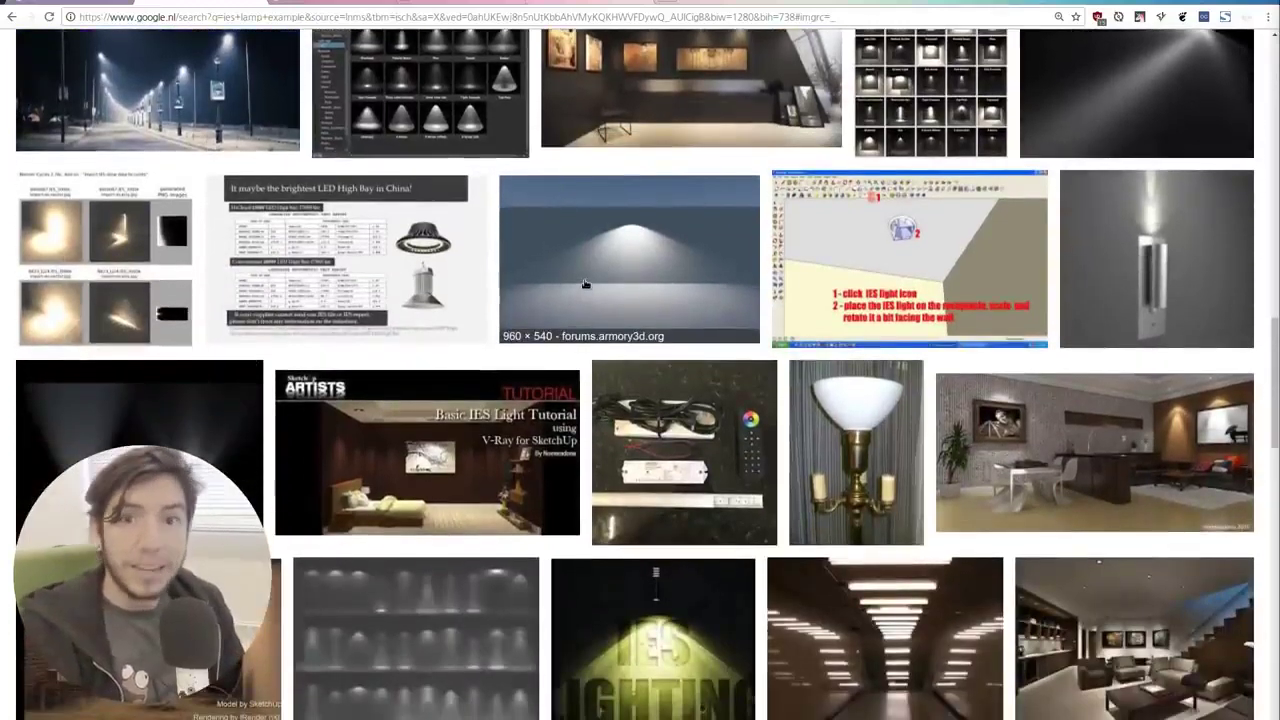
# Back in Blender, select the lamp and split the 3D view into upper and lower views
pyautogui.hotkey('alt', 'Tab')
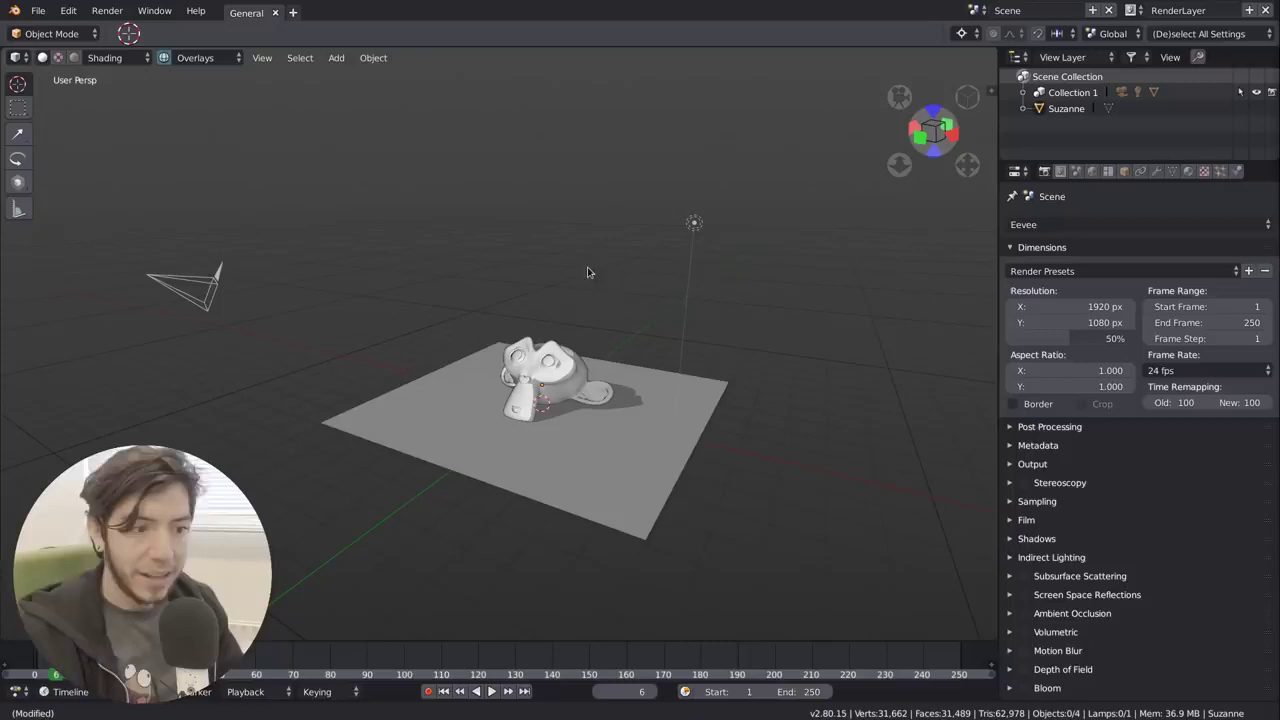
pyautogui.click(699, 224)
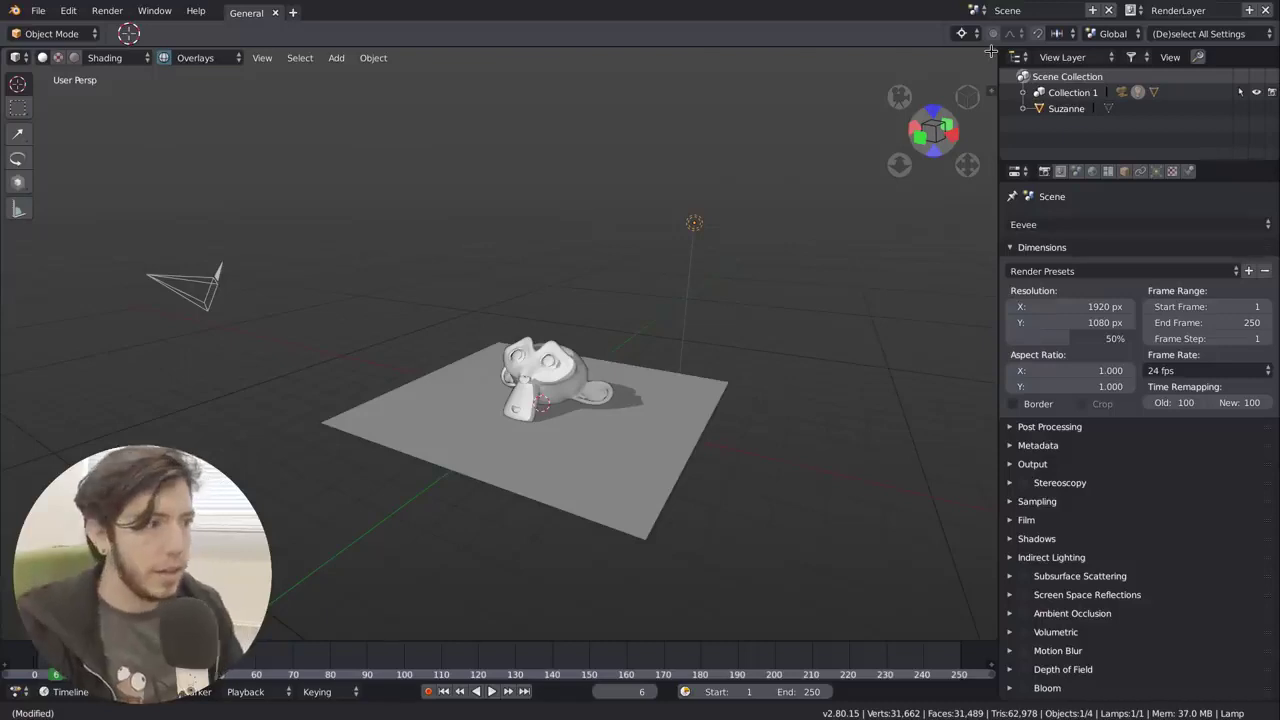
pyautogui.moveTo(990, 50); pyautogui.dragTo(625, 477)
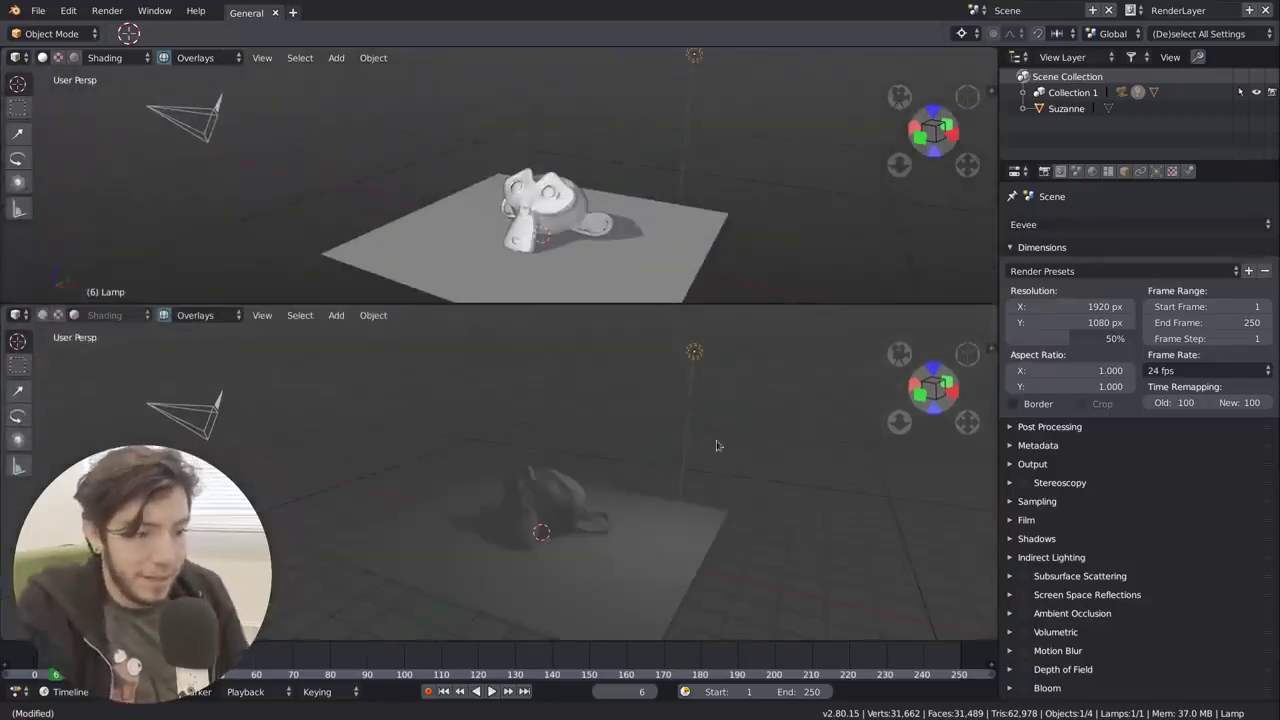
# Extrude the floor plane's back edge upward into a wall
pyautogui.click(624, 513)
pyautogui.press('Tab')
pyautogui.hotkey('ctrl', 'Tab')
pyautogui.click(623, 489)
pyautogui.click(625, 492)
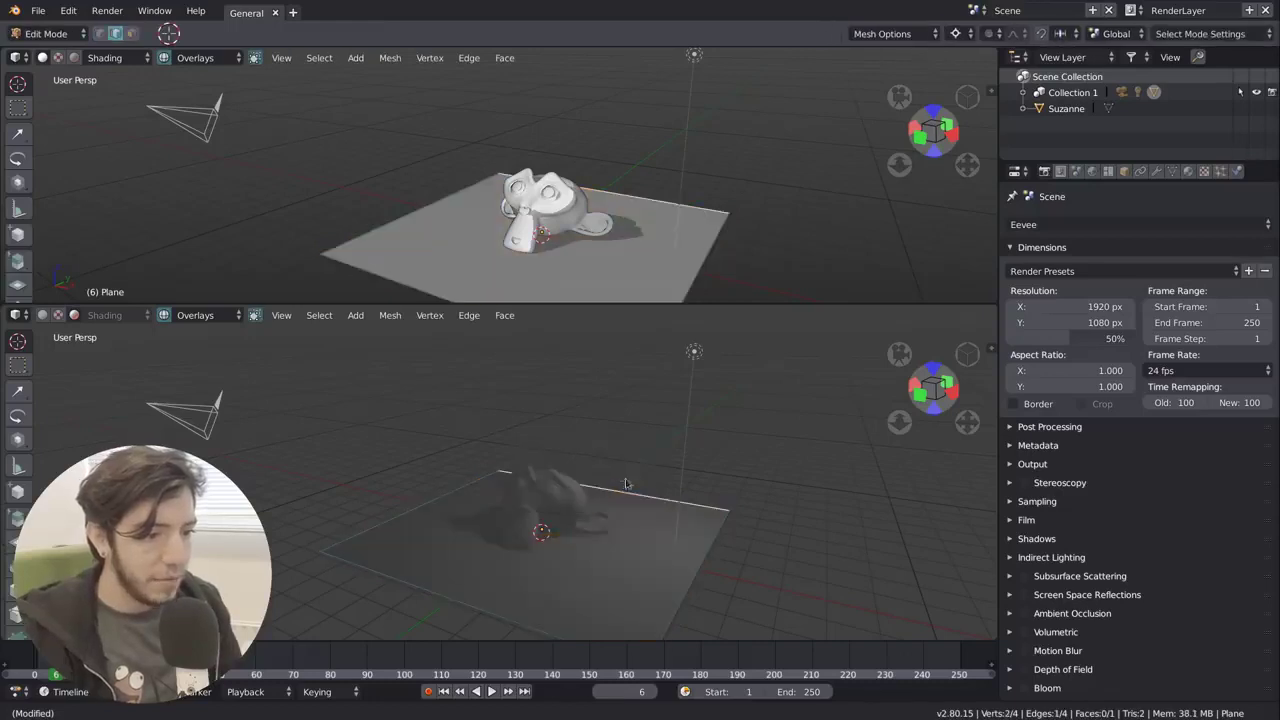
pyautogui.press('e')
pyautogui.click(668, 455)
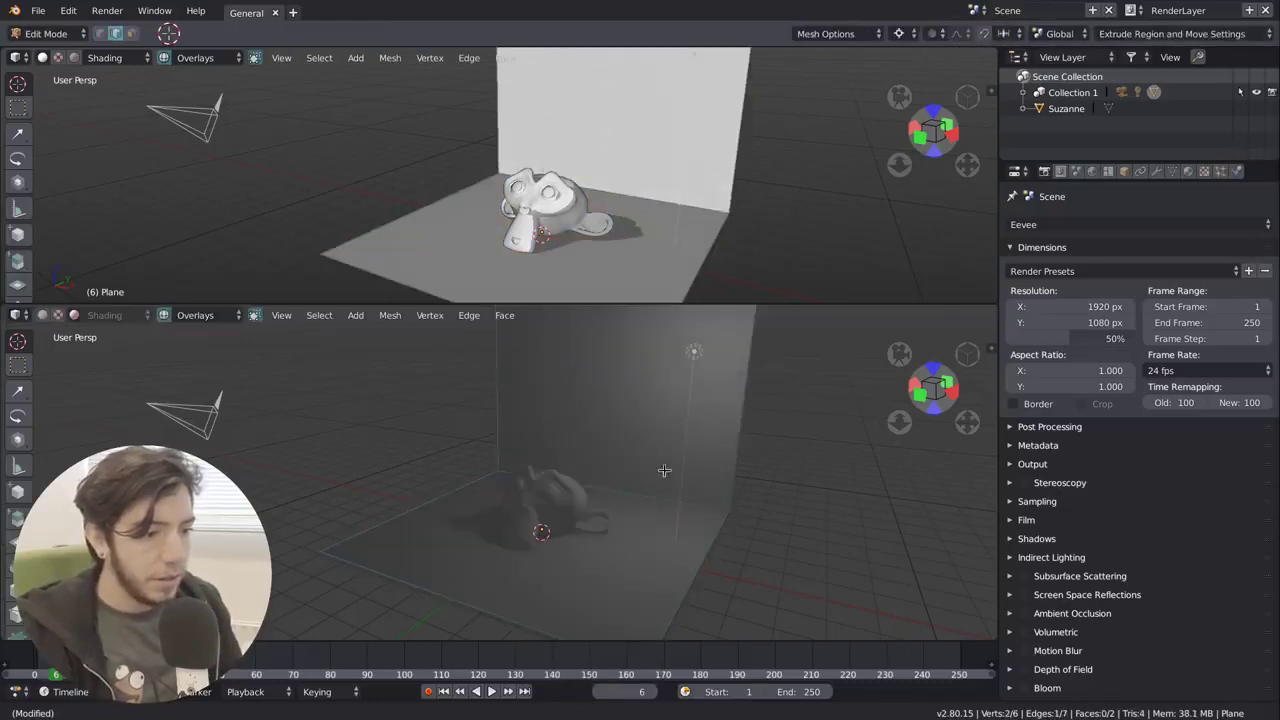
# Scale the whole floor and wall much wider along X, then return to object mode
pyautogui.press('a')
pyautogui.press('s')
pyautogui.press('x')
pyautogui.click(562, 510)
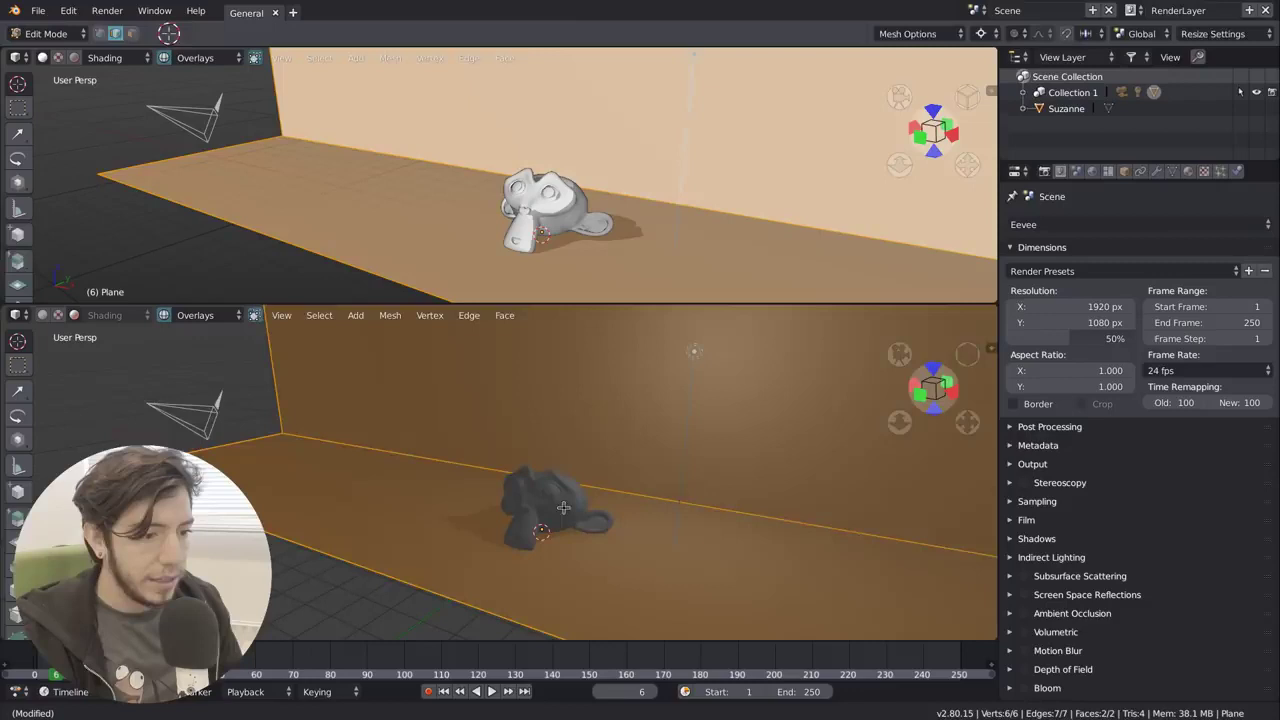
pyautogui.press('Tab')
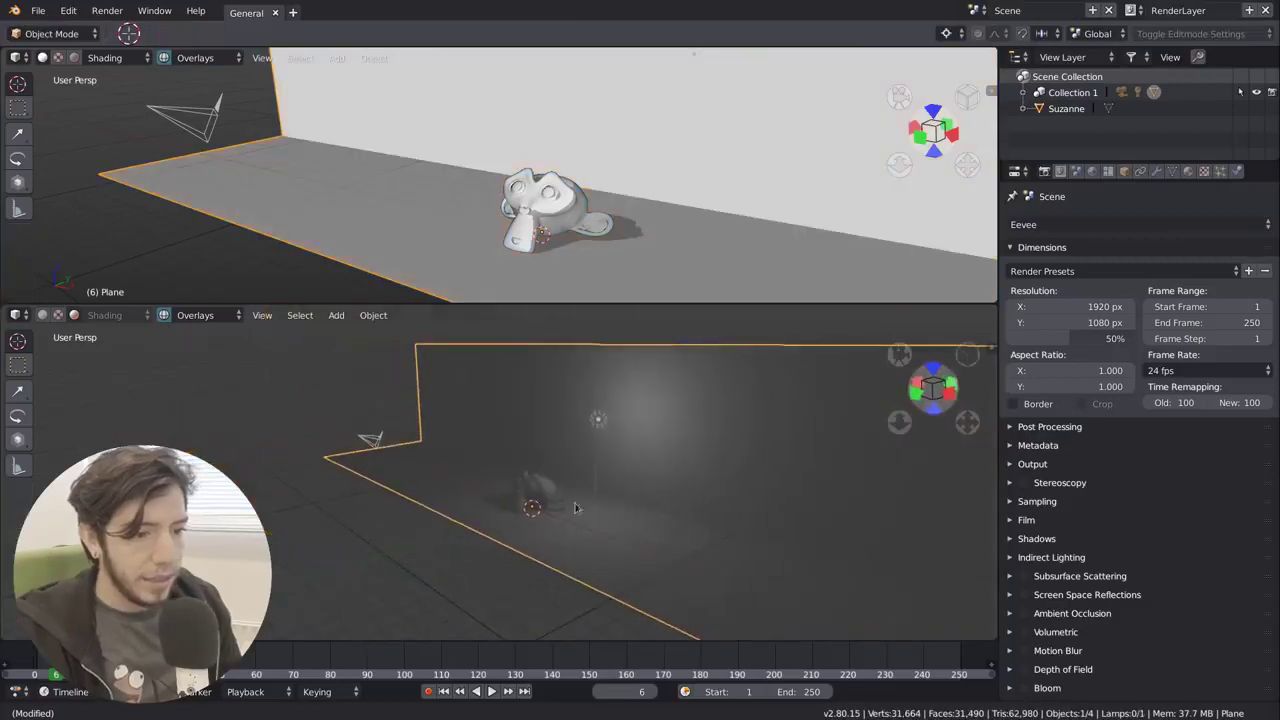
# Move the lamp along Y and turn the upper view into a Shader Editor
pyautogui.click(597, 420)
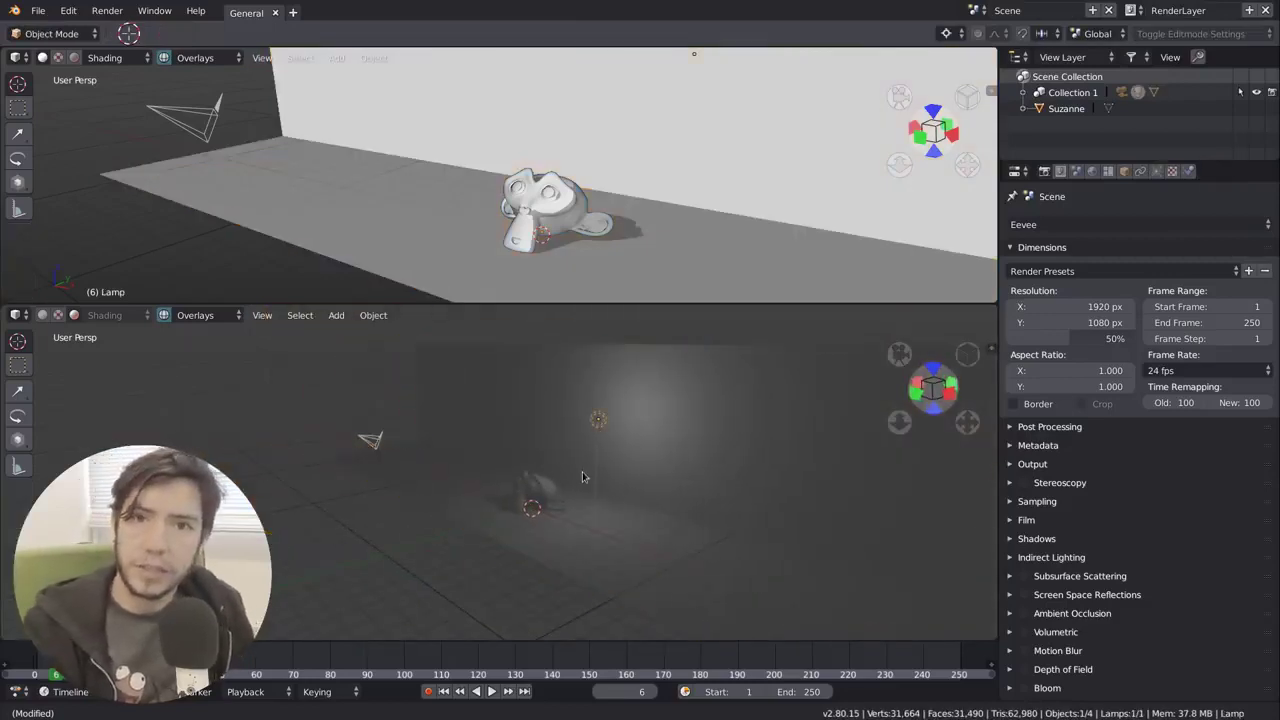
pyautogui.moveTo(576, 477); pyautogui.dragTo(564, 488, button='middle')
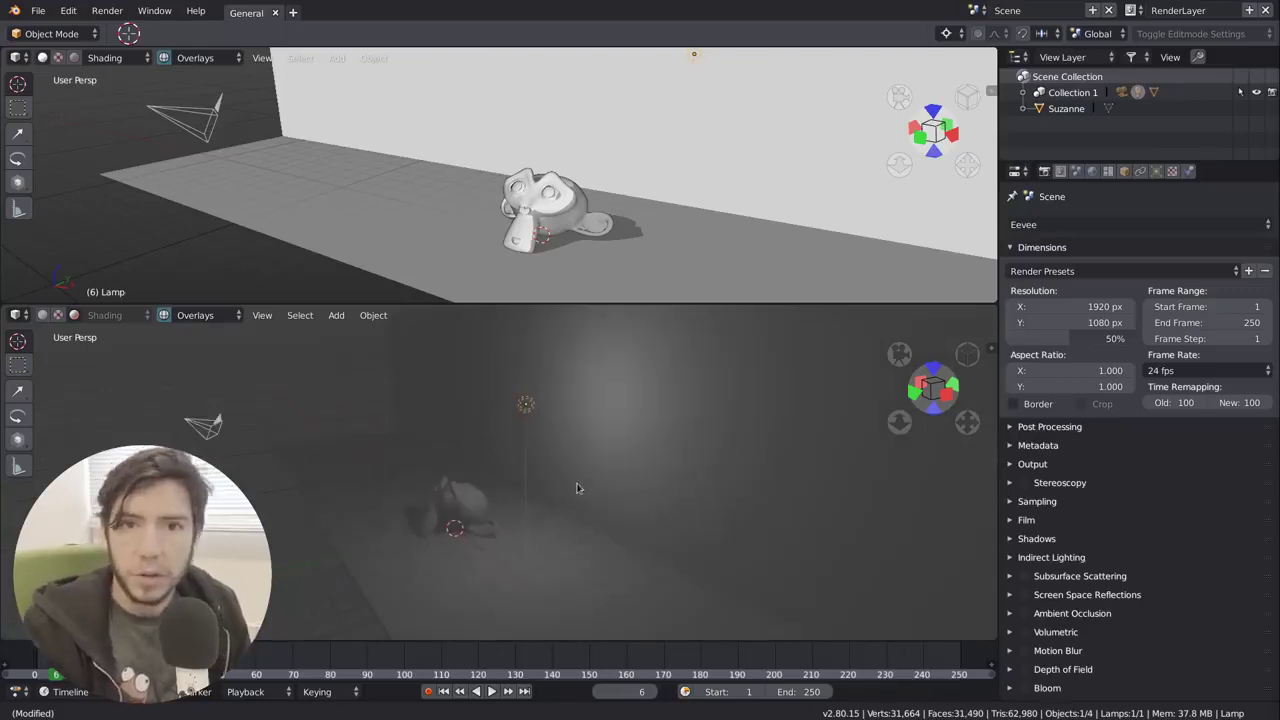
pyautogui.press('g')
pyautogui.press('y')
pyautogui.click(645, 453)
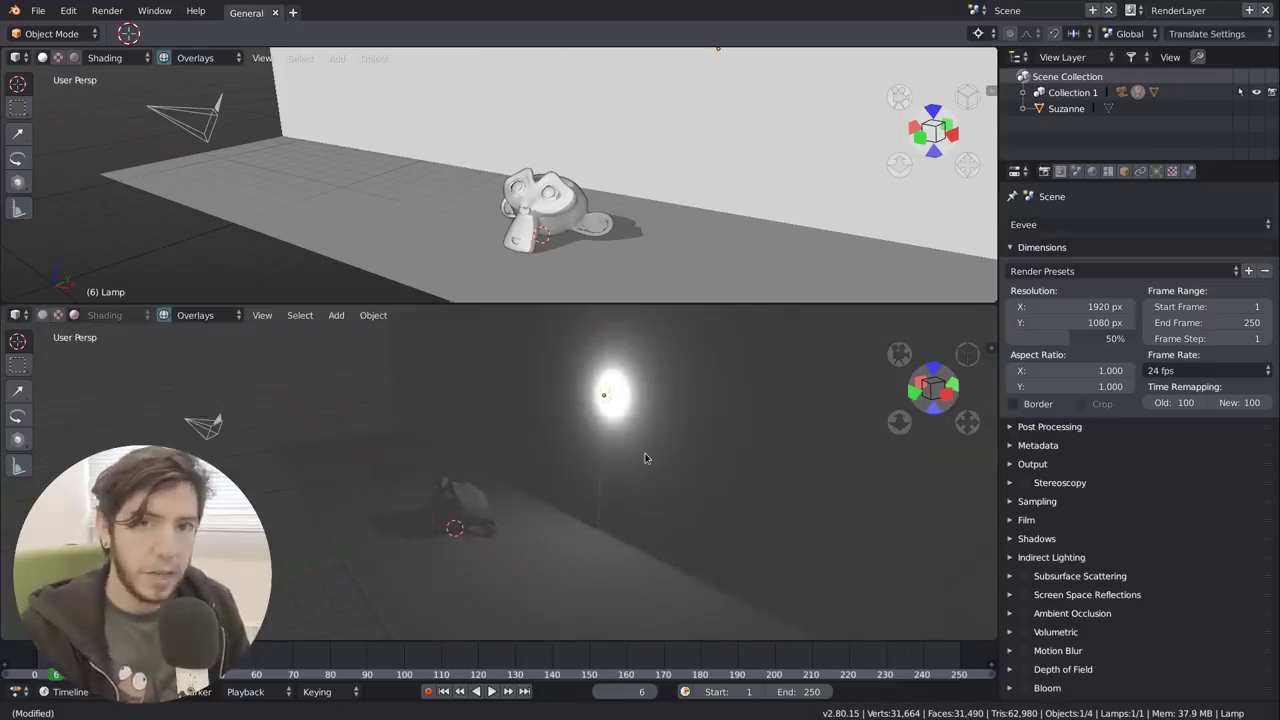
pyautogui.moveTo(648, 455); pyautogui.dragTo(690, 458, button='middle')
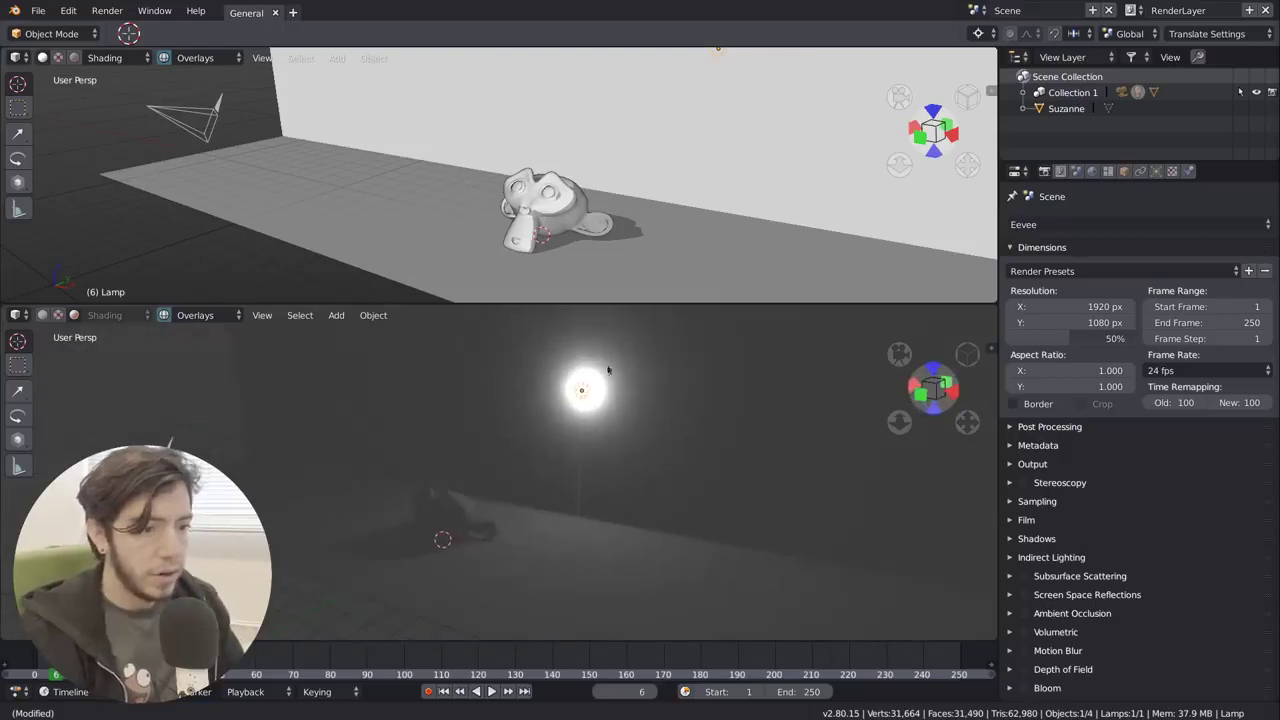
pyautogui.hotkey('shift', 'F3')
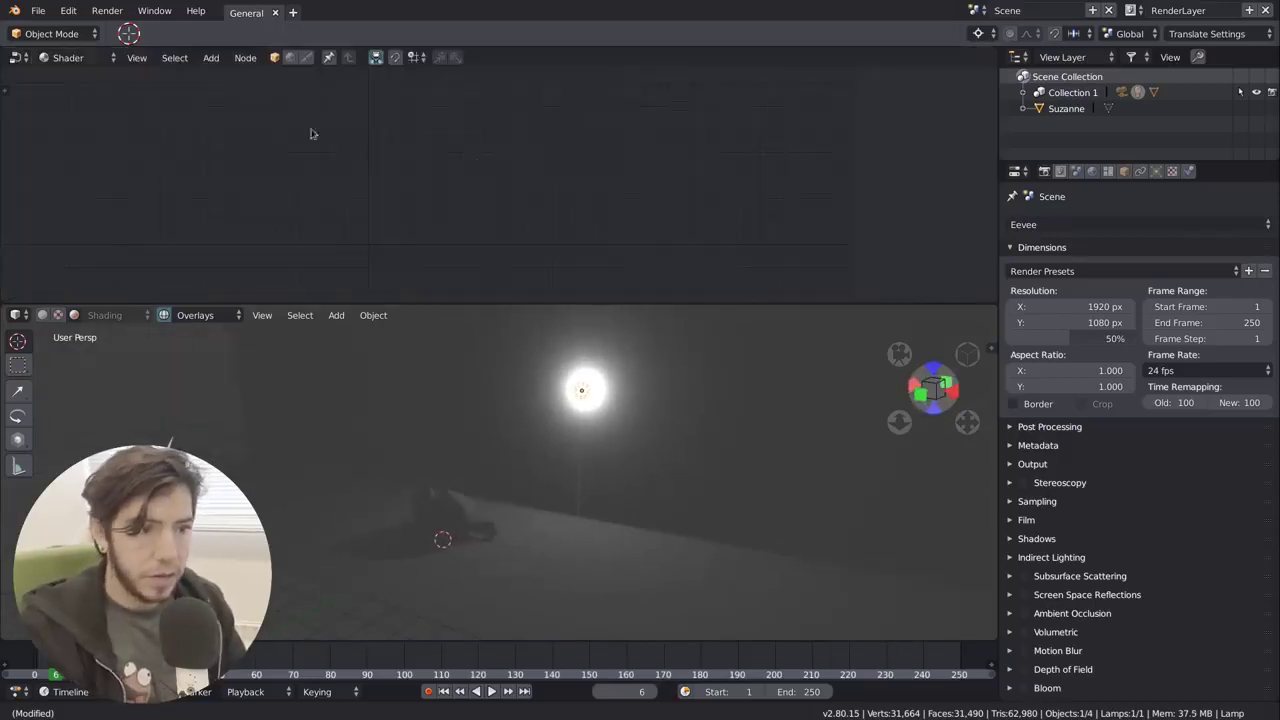
# Switch the render engine to Cycles and show the lamp's settings
pyautogui.click(1054, 230)
pyautogui.click(1047, 157)
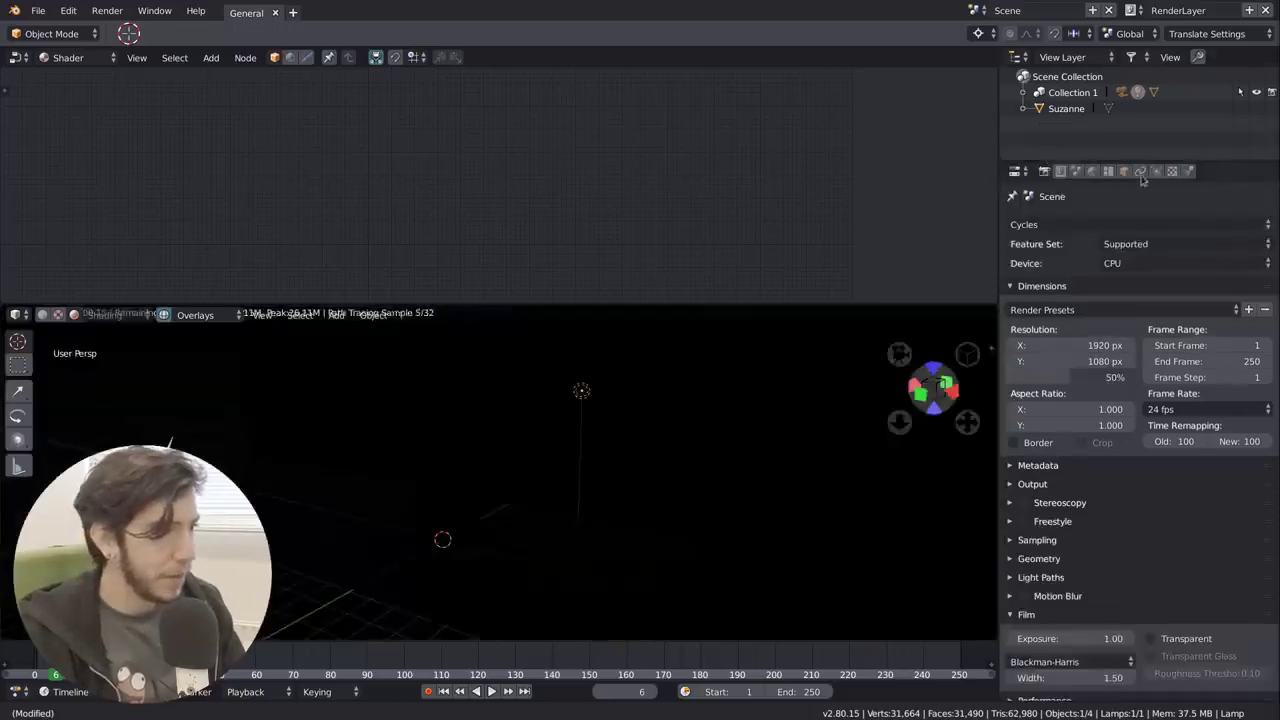
pyautogui.click(1141, 172)
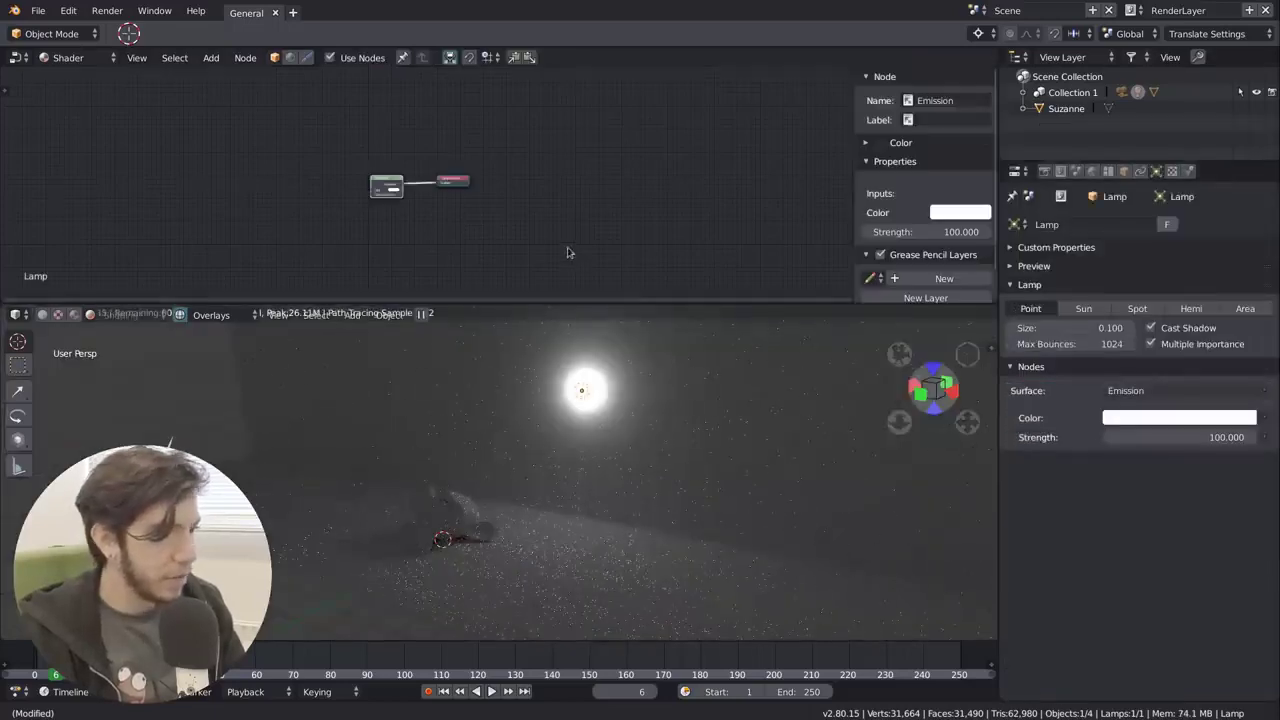
# Arrange the lamp's Emission and Lamp Output nodes, widening the Emission node
pyautogui.press('n')
pyautogui.press('Home')
pyautogui.moveTo(467, 243); pyautogui.dragTo(497, 196, button='middle')
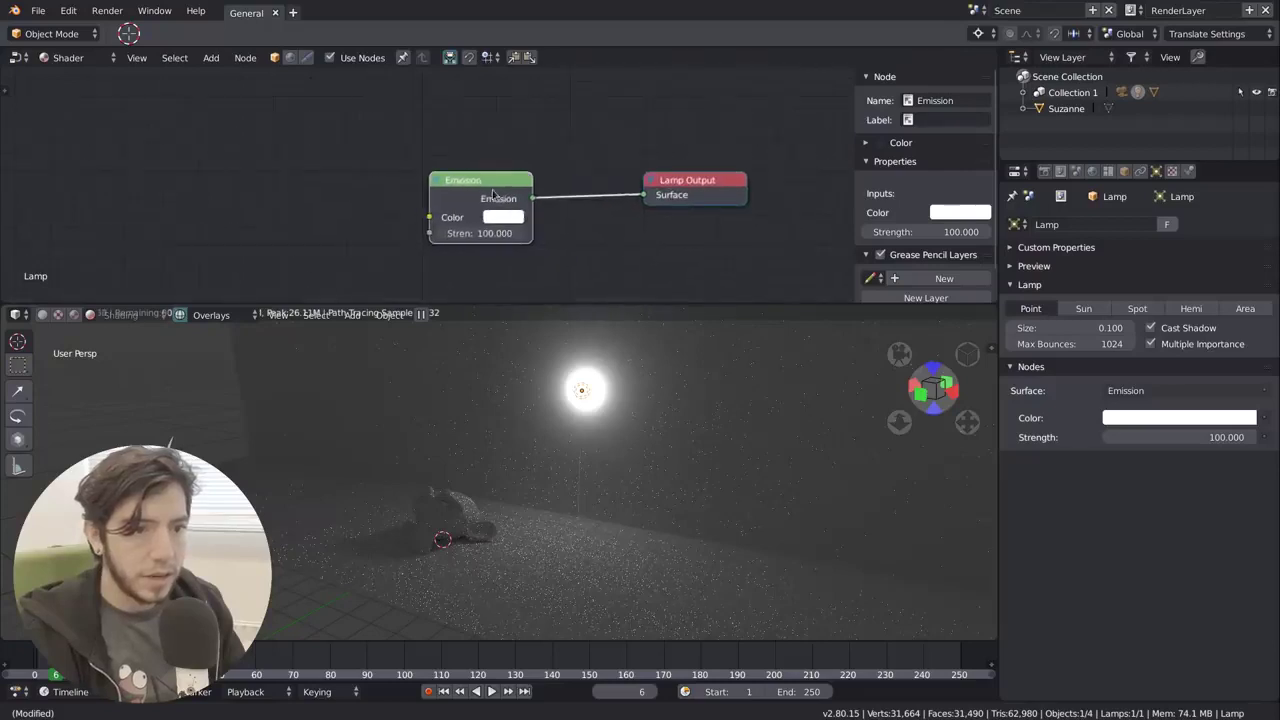
pyautogui.moveTo(497, 196); pyautogui.dragTo(525, 176)
pyautogui.moveTo(695, 196); pyautogui.dragTo(788, 190)
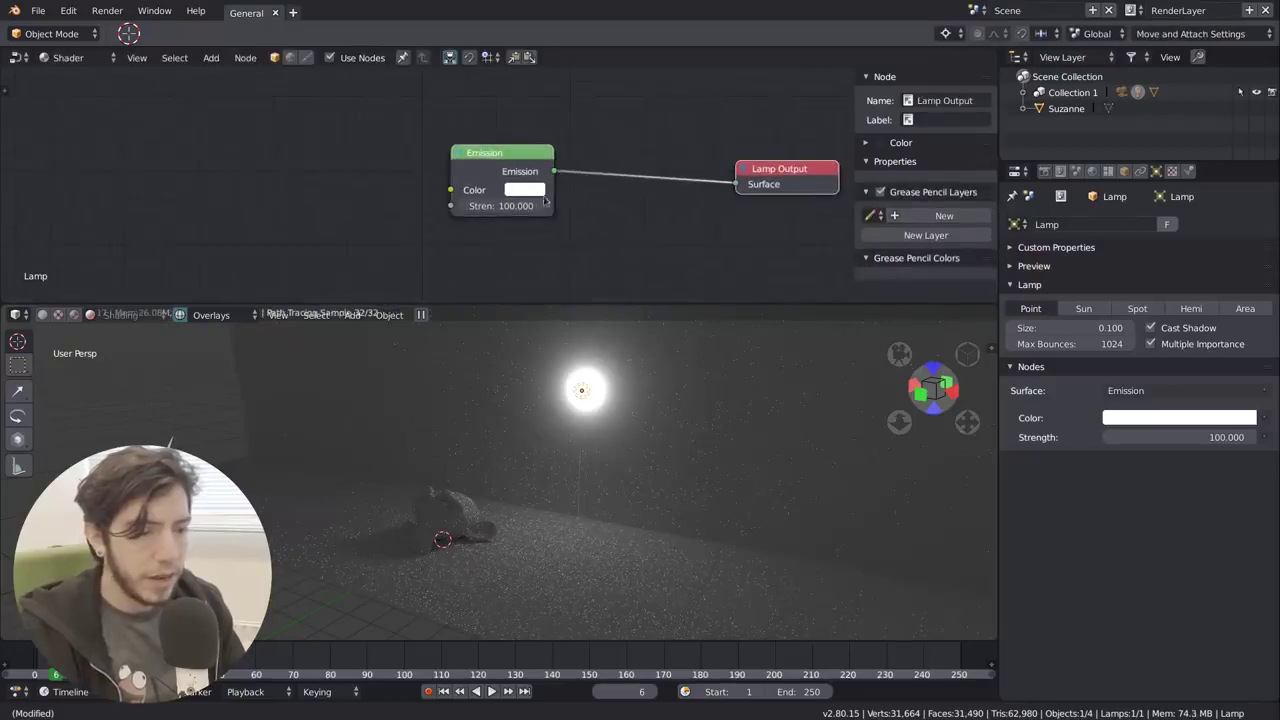
pyautogui.moveTo(553, 198); pyautogui.dragTo(655, 176)
# Add an IES Texture node set to External, widen it, and open its file browser
pyautogui.hotkey('shift', 'a')
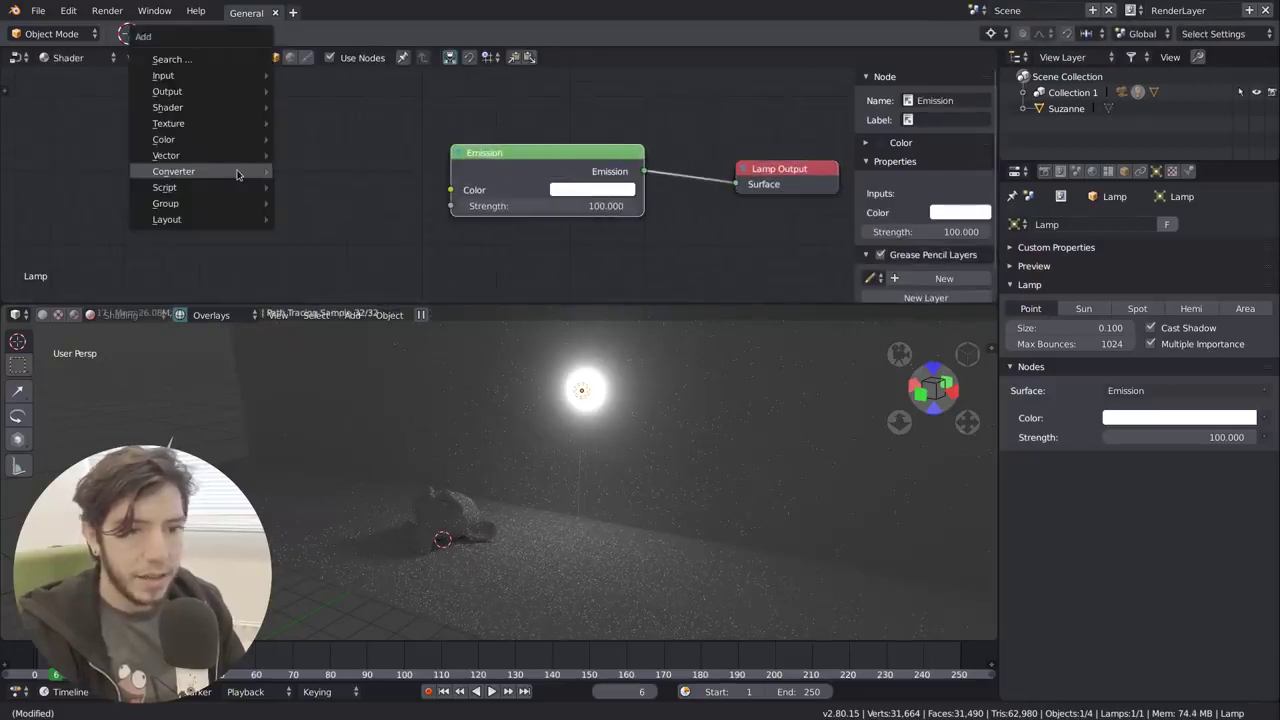
pyautogui.moveTo(204, 120)
pyautogui.click(321, 192)
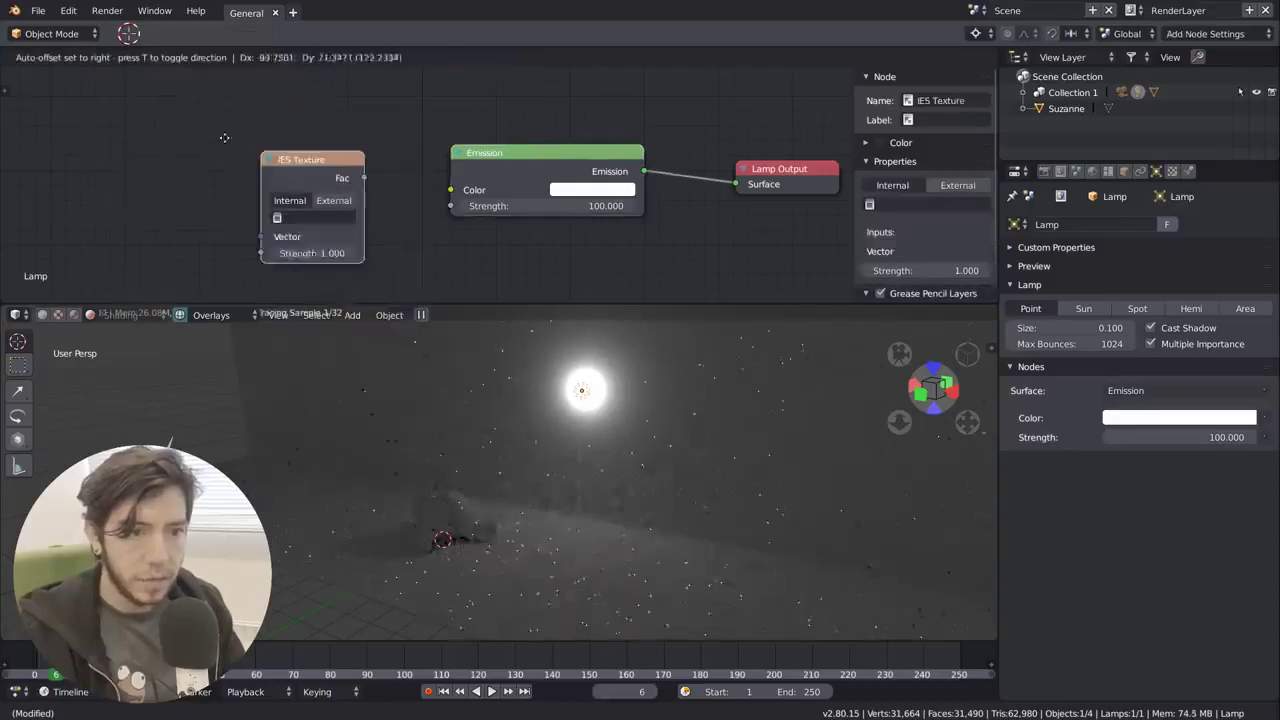
pyautogui.click(217, 163)
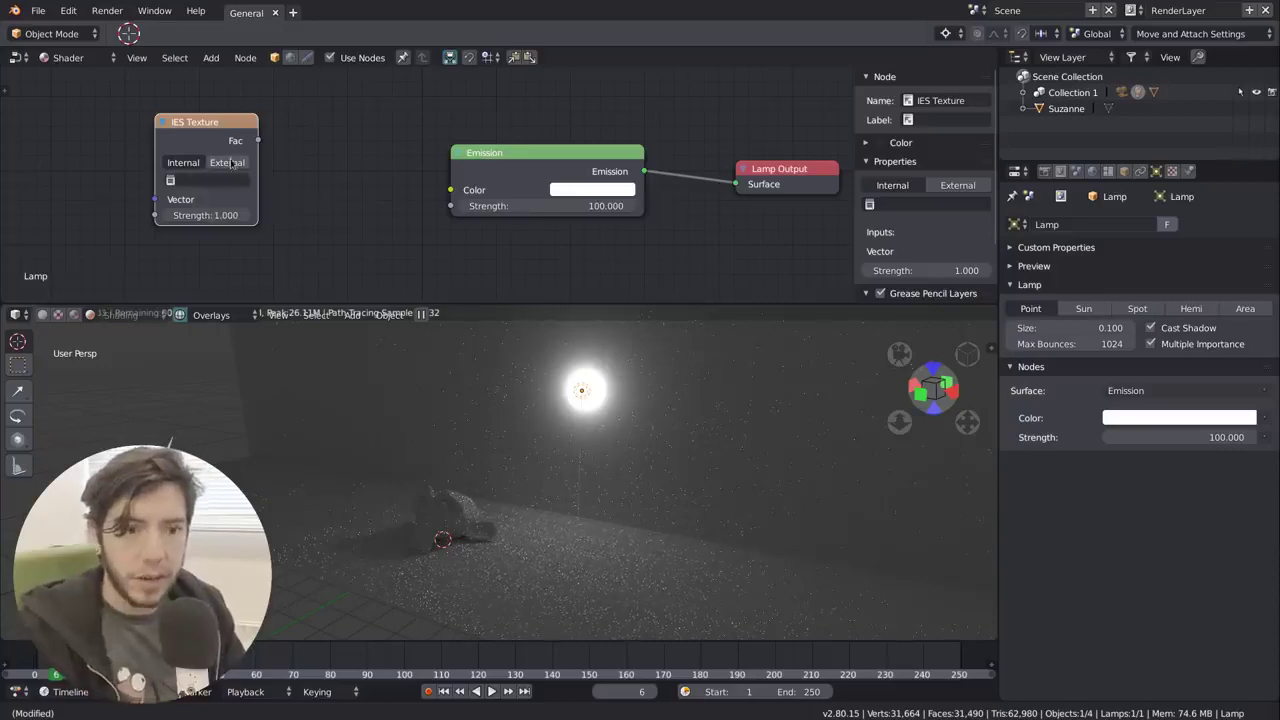
pyautogui.click(227, 162)
pyautogui.moveTo(258, 212); pyautogui.dragTo(336, 212)
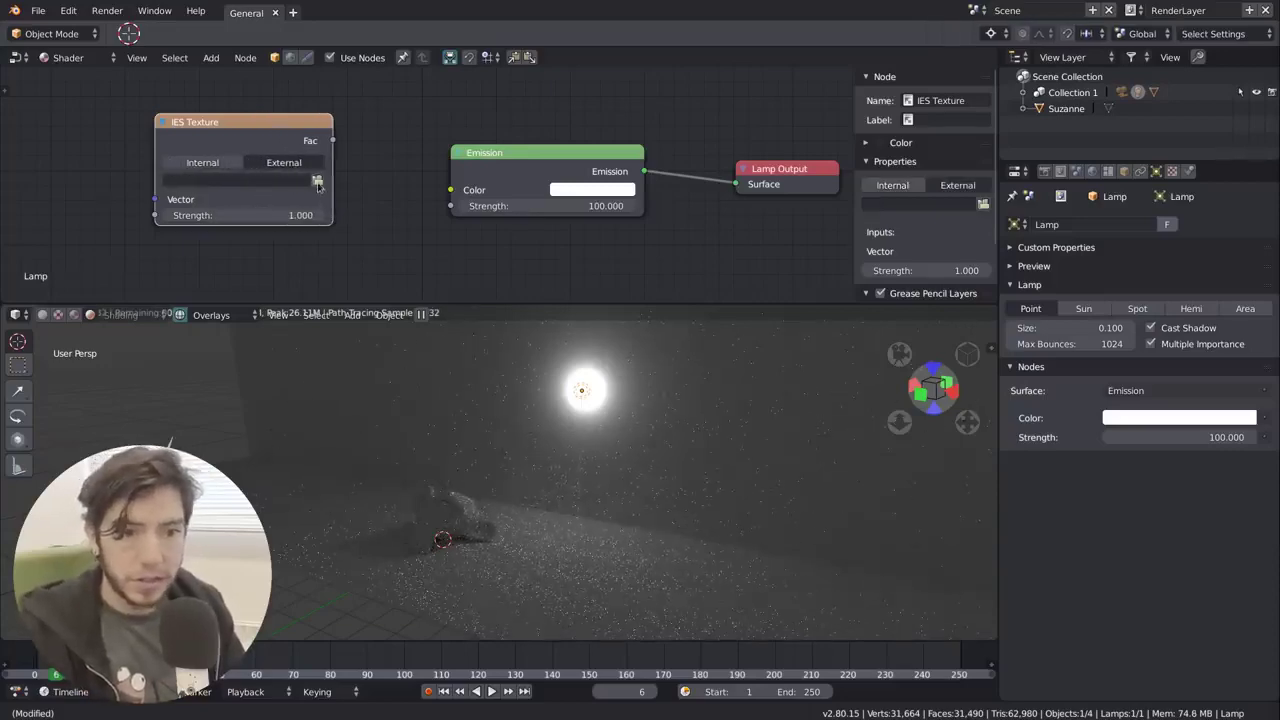
pyautogui.click(320, 180)
# Load LTL12893.IES from the bookmarked demos ies folder into the IES Texture node
pyautogui.click(75, 167)
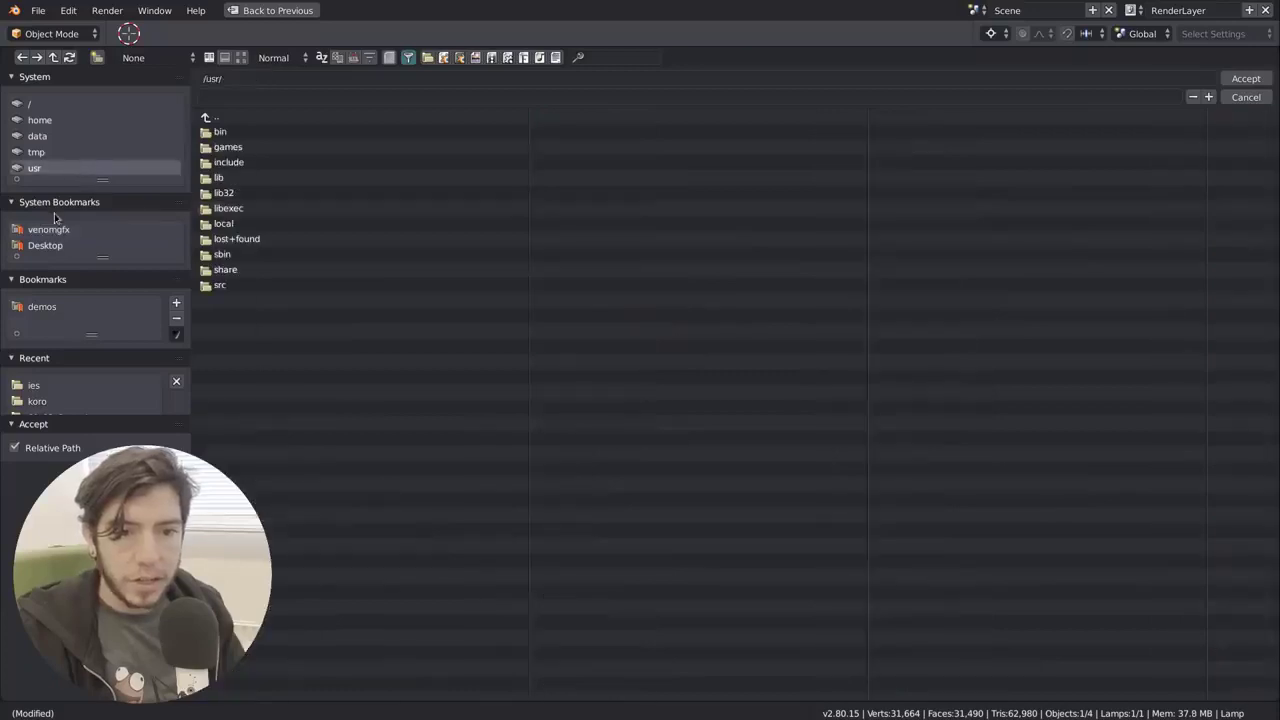
pyautogui.click(58, 229)
pyautogui.click(66, 245)
pyautogui.click(84, 307)
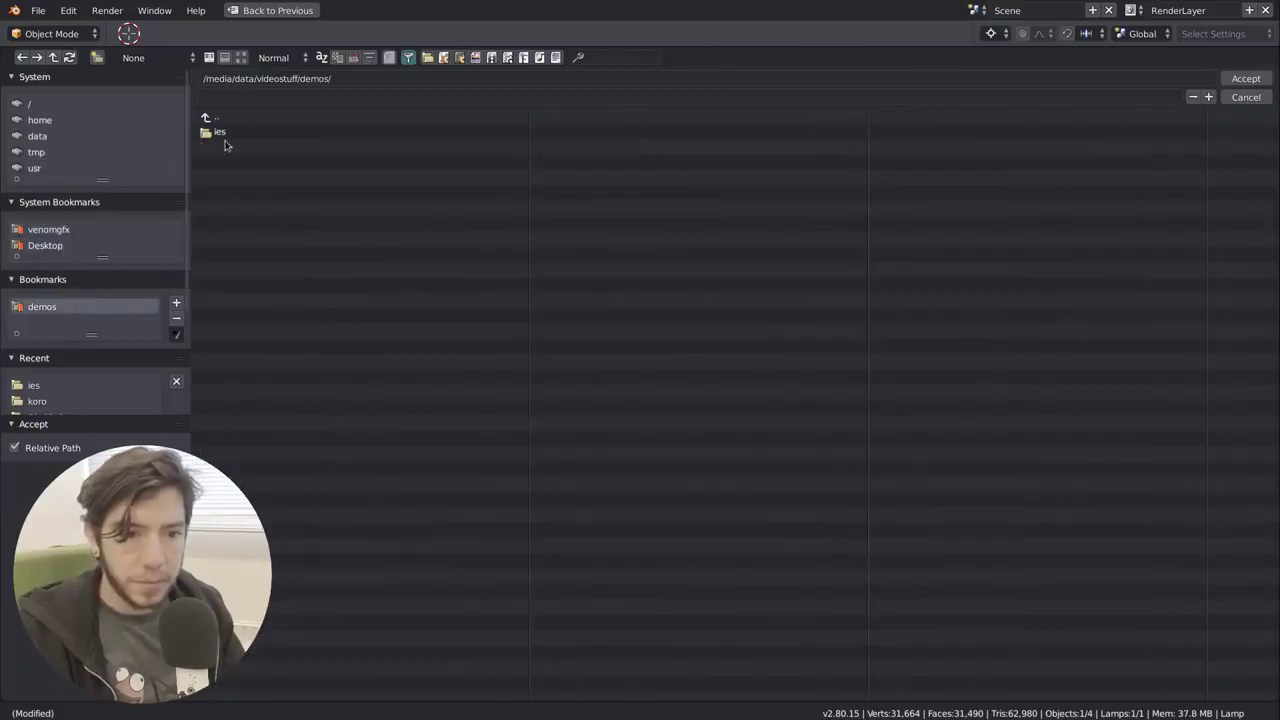
pyautogui.click(298, 134)
pyautogui.click(287, 135)
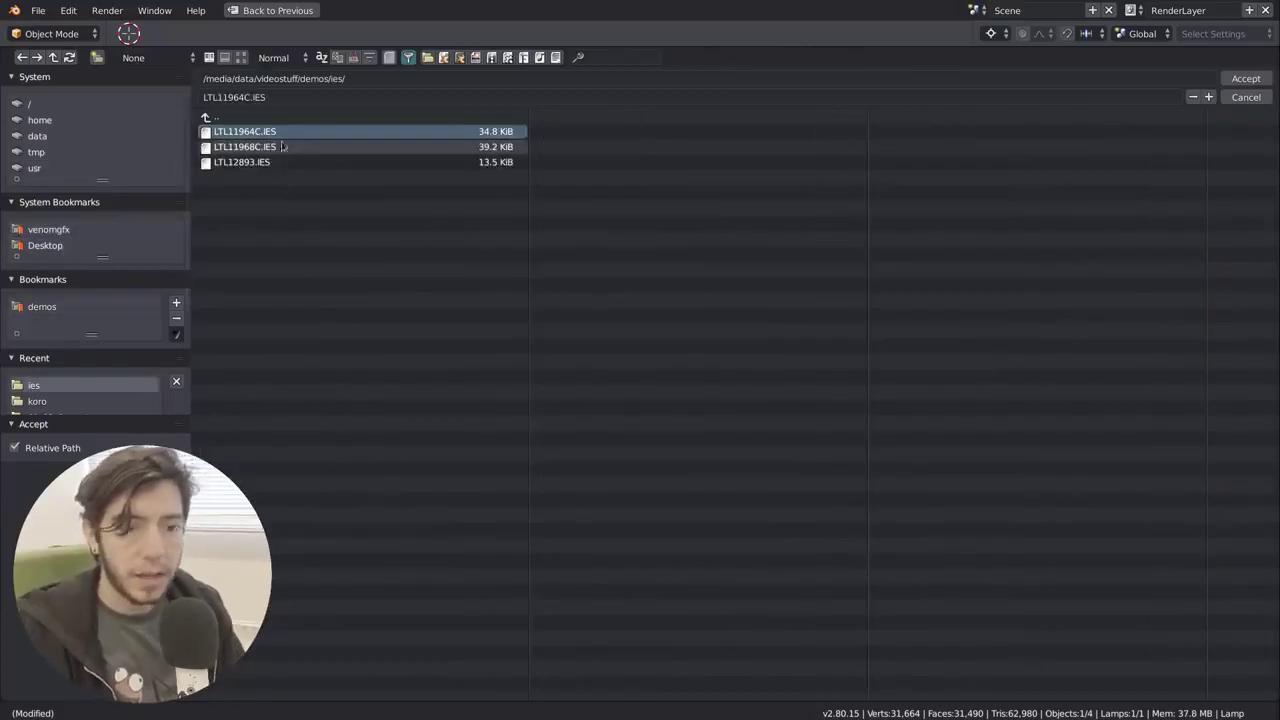
pyautogui.click(315, 148)
pyautogui.click(317, 161)
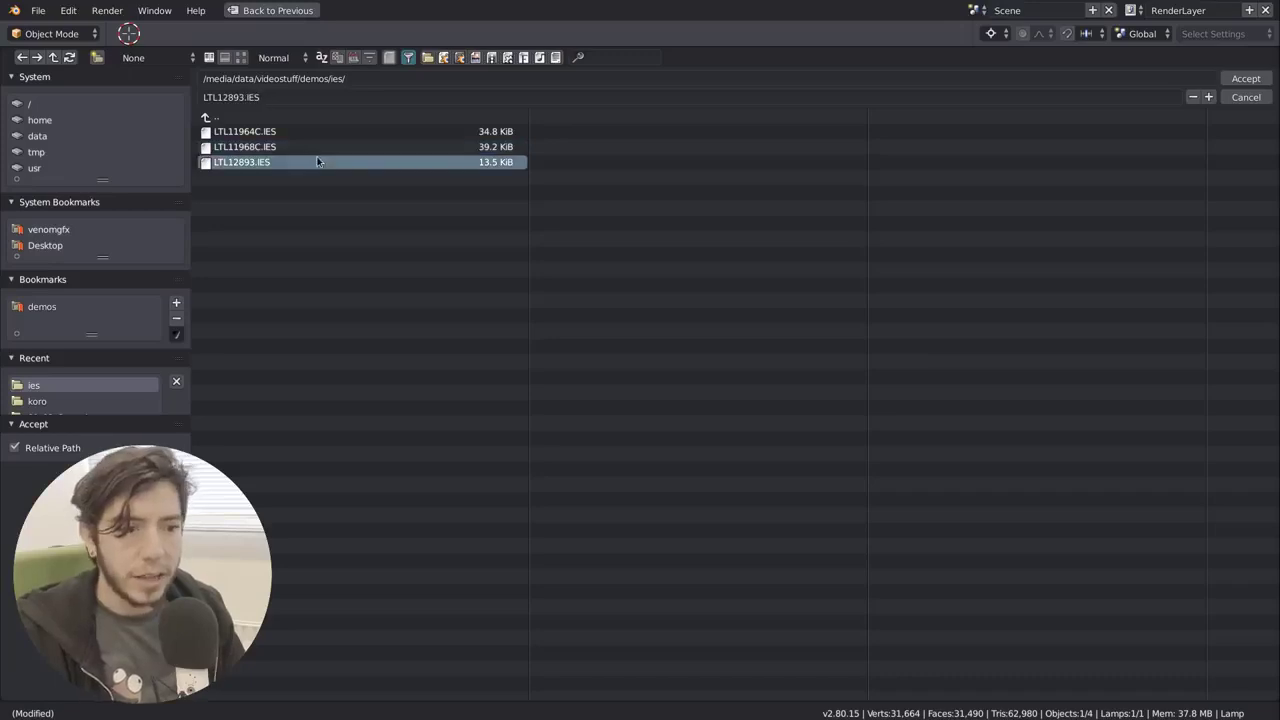
pyautogui.doubleClick(317, 161)
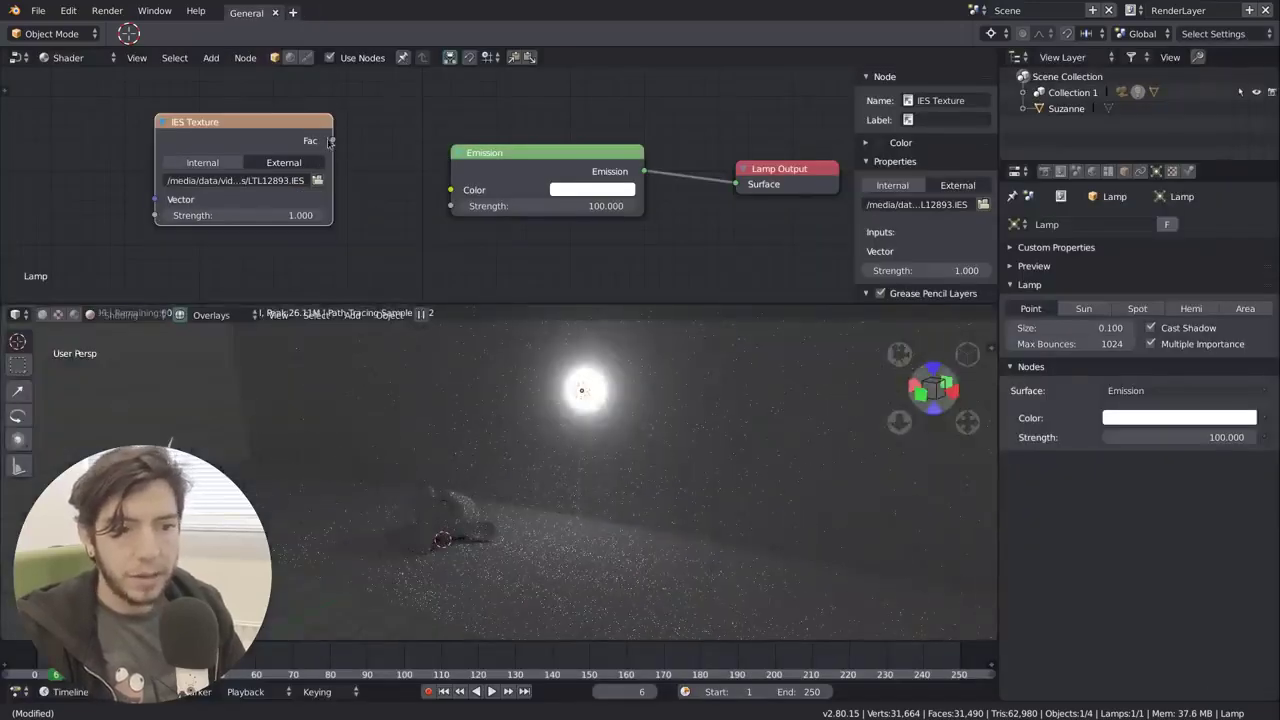
# Link the IES Texture Fac to Emission Strength and set the IES strength to 4.700
pyautogui.moveTo(329, 141); pyautogui.dragTo(455, 208)
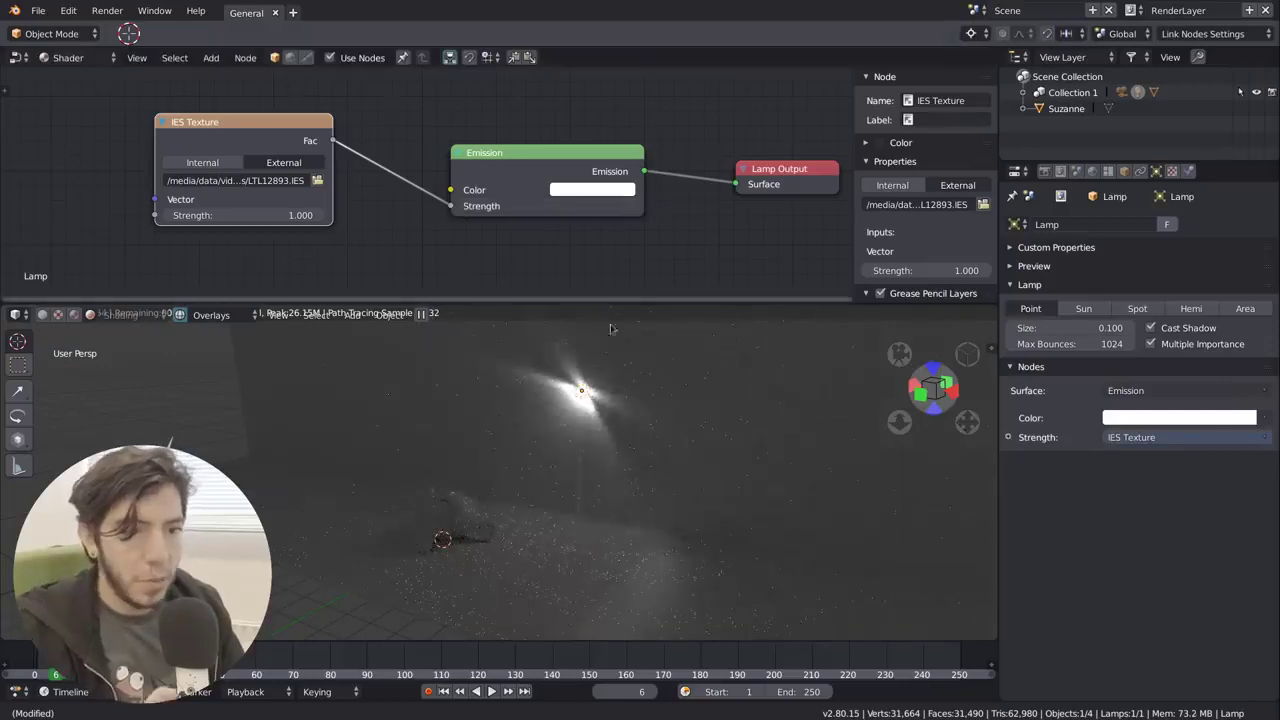
pyautogui.moveTo(273, 135); pyautogui.dragTo(196, 139)
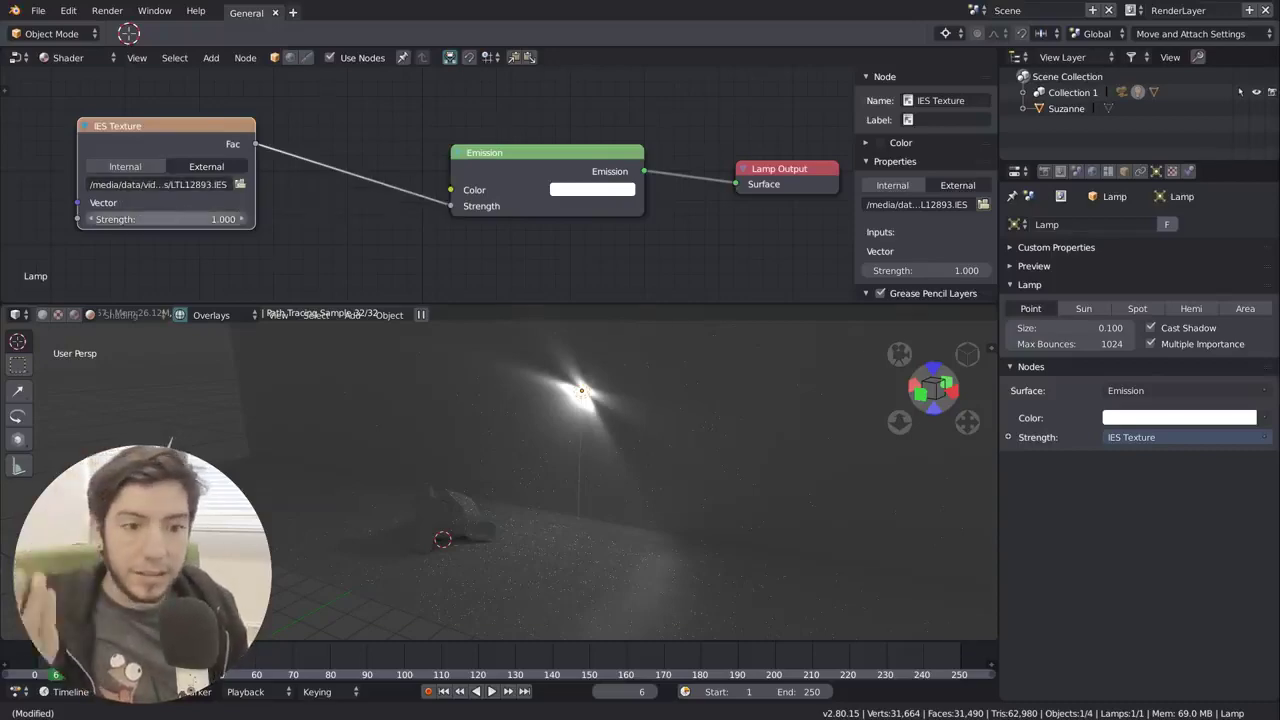
pyautogui.moveTo(166, 220); pyautogui.dragTo(205, 220)
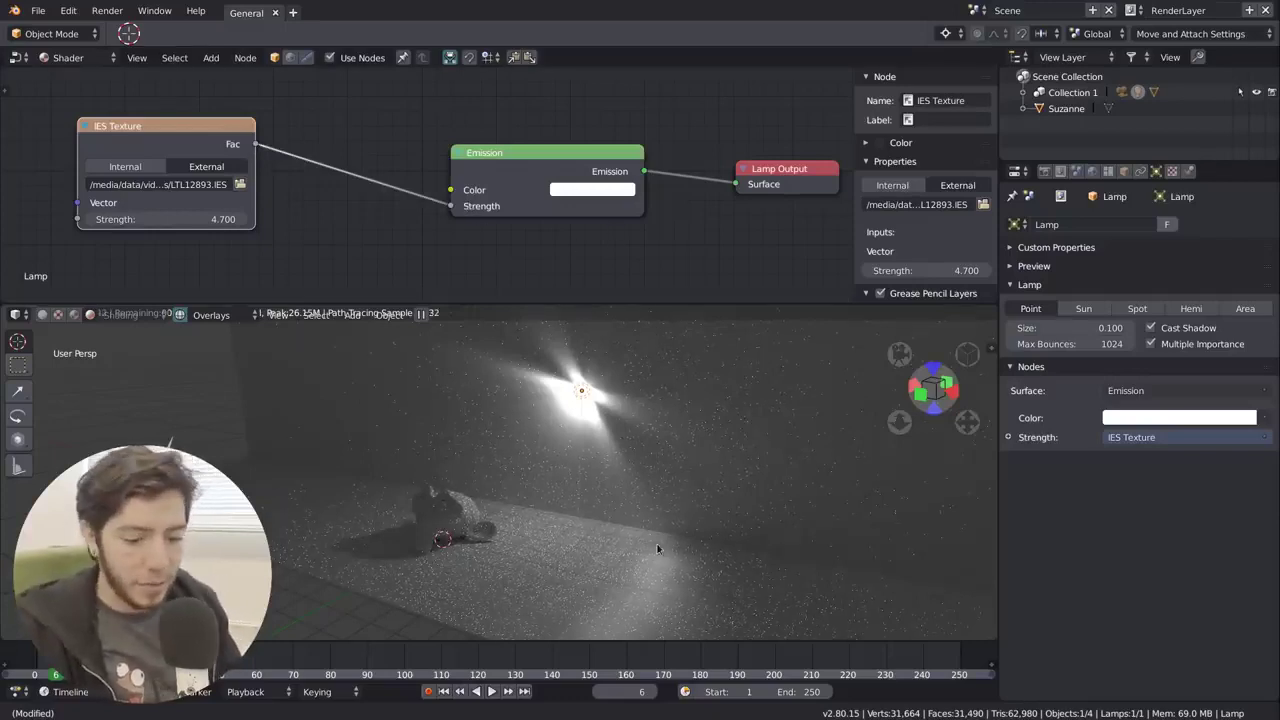
pyautogui.moveTo(636, 450); pyautogui.dragTo(680, 428, button='middle')
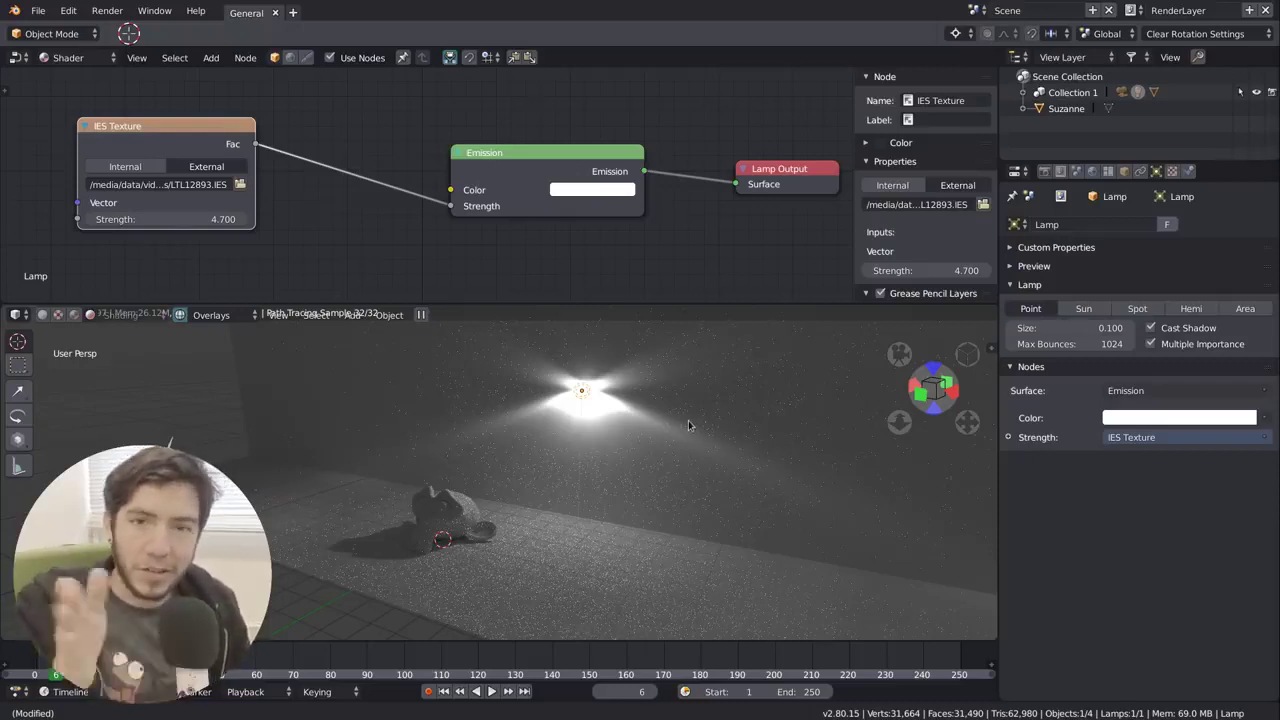
pyautogui.click(17, 391)
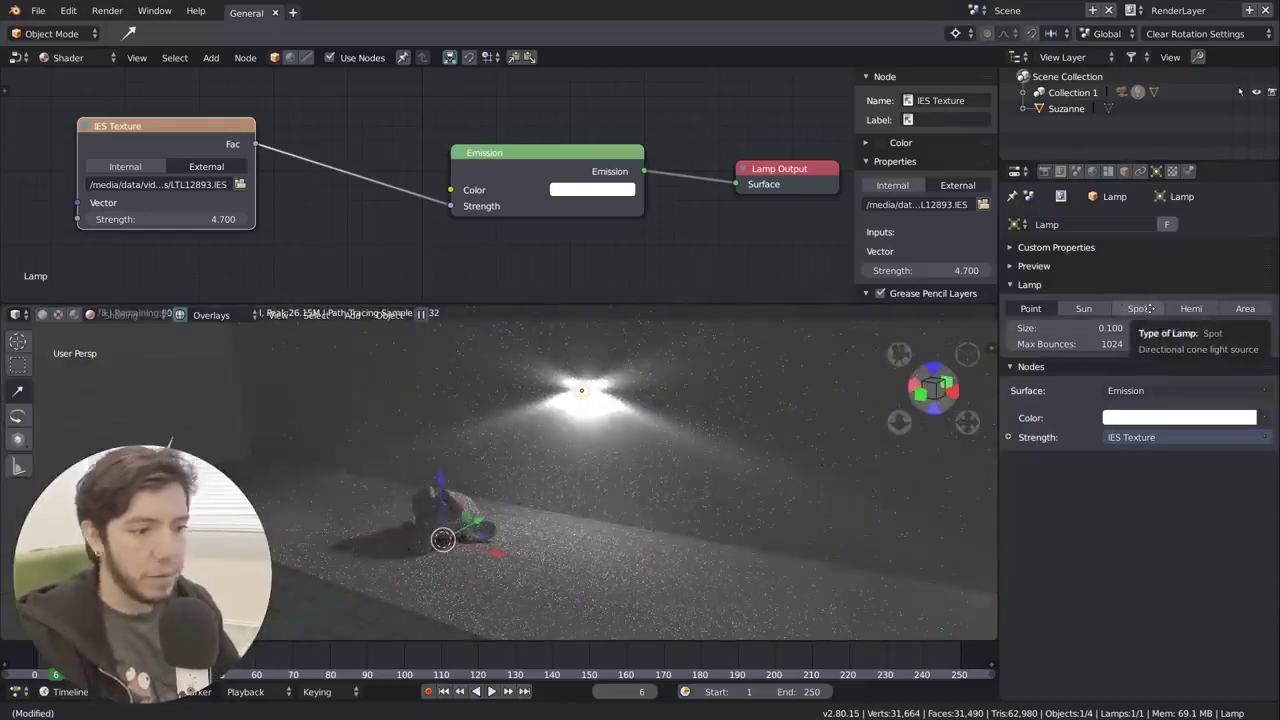
pyautogui.click(1245, 308)
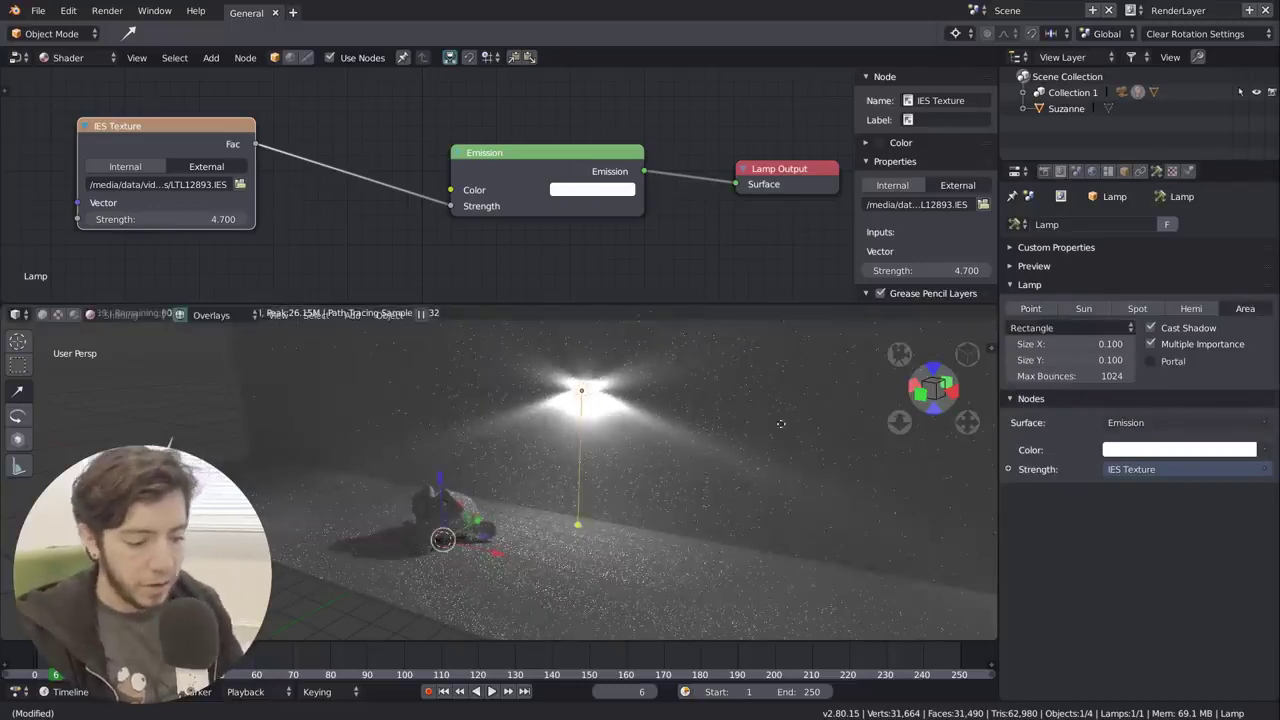
pyautogui.click(580, 450)
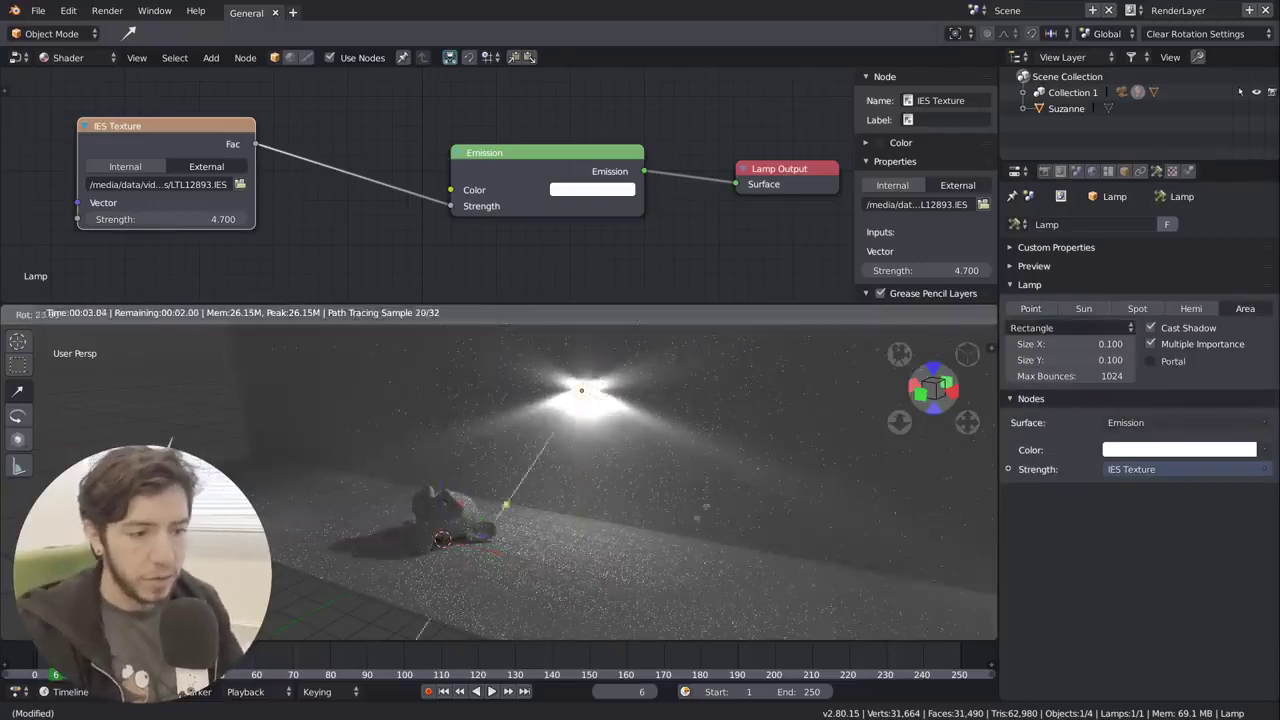
pyautogui.click(1044, 310)
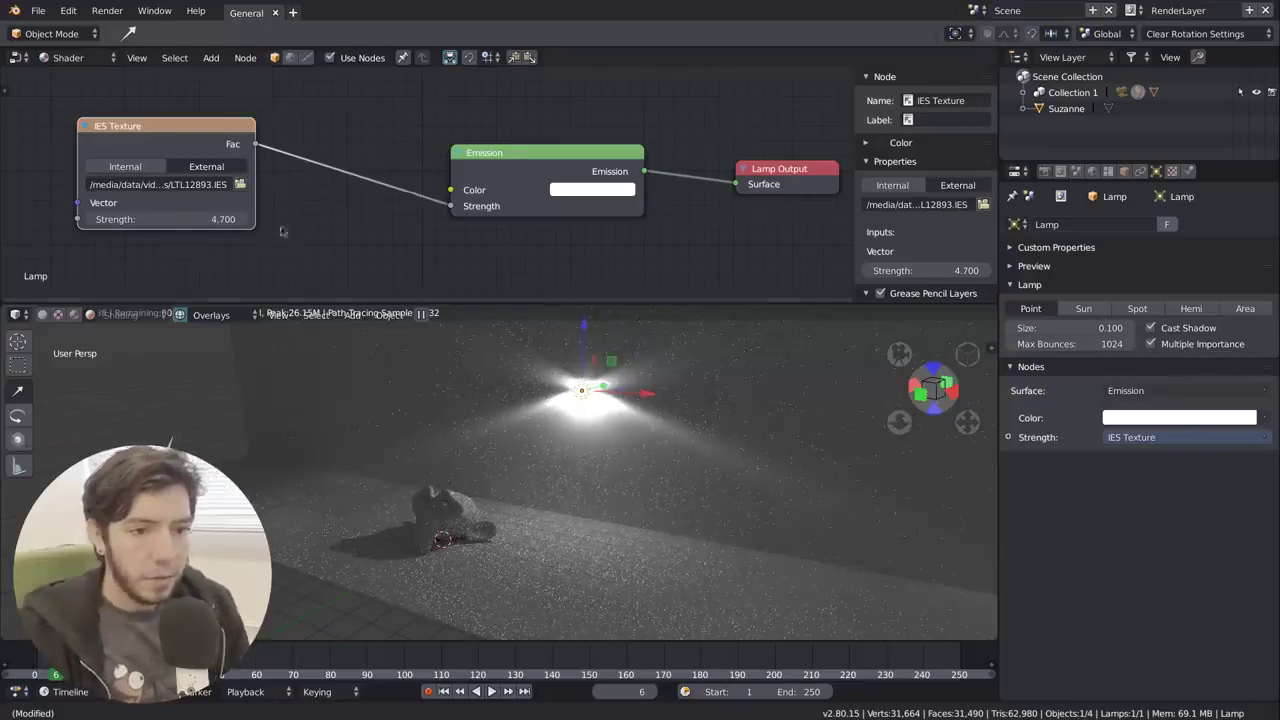
pyautogui.scroll(-2, 400, 200)
# Duplicate the IES Texture node below the original and load LTL11964C.IES into it
pyautogui.moveTo(393, 203); pyautogui.dragTo(371, 123, button='middle')
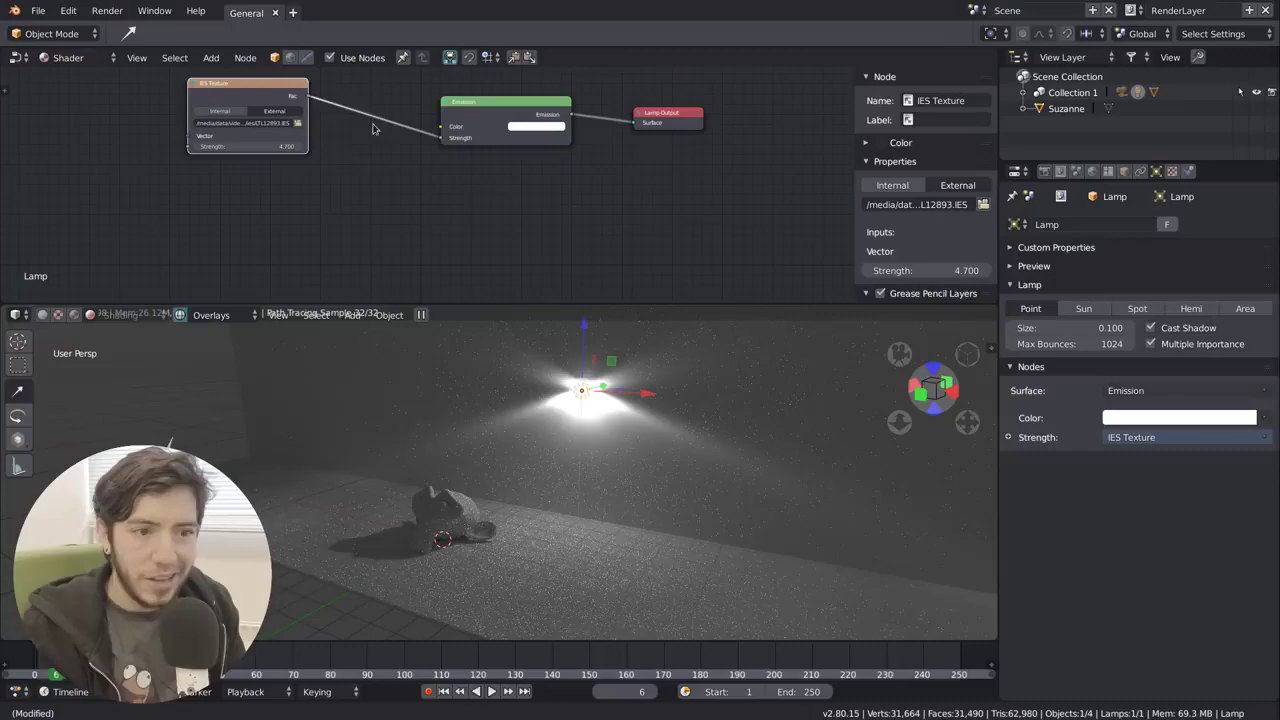
pyautogui.hotkey('shift', 'd')
pyautogui.press('y')
pyautogui.click(365, 240)
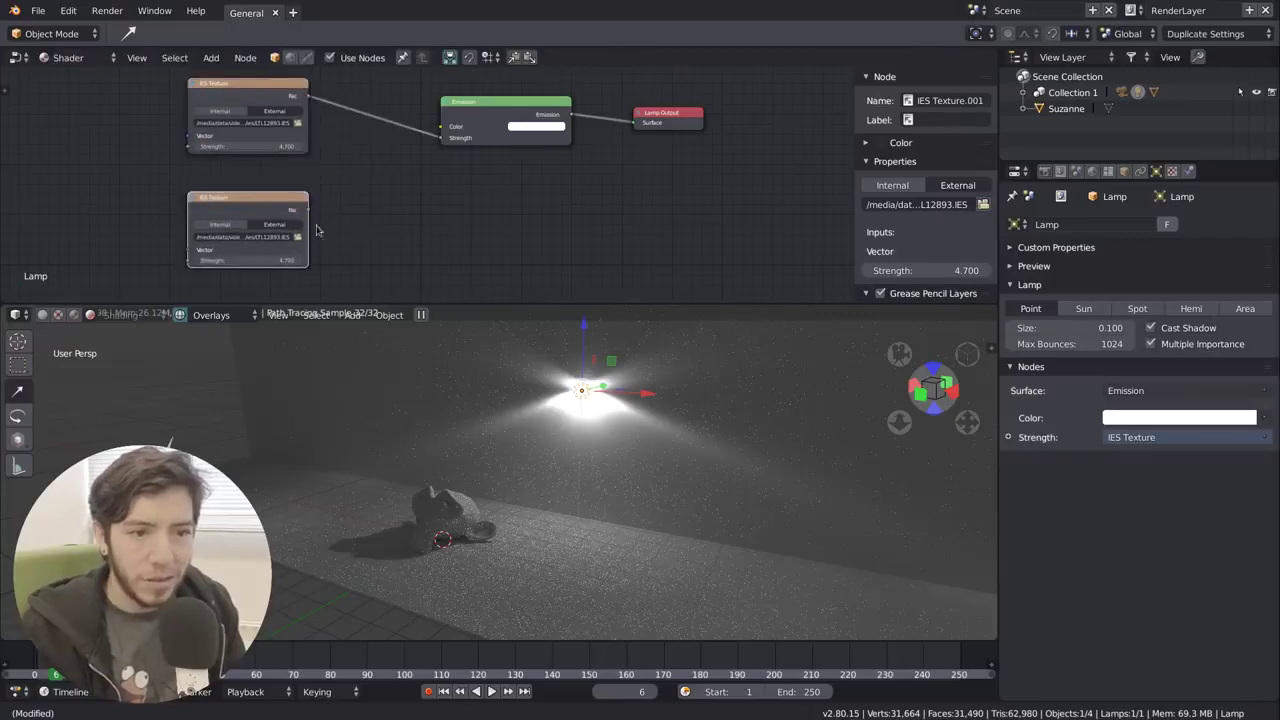
pyautogui.click(297, 240)
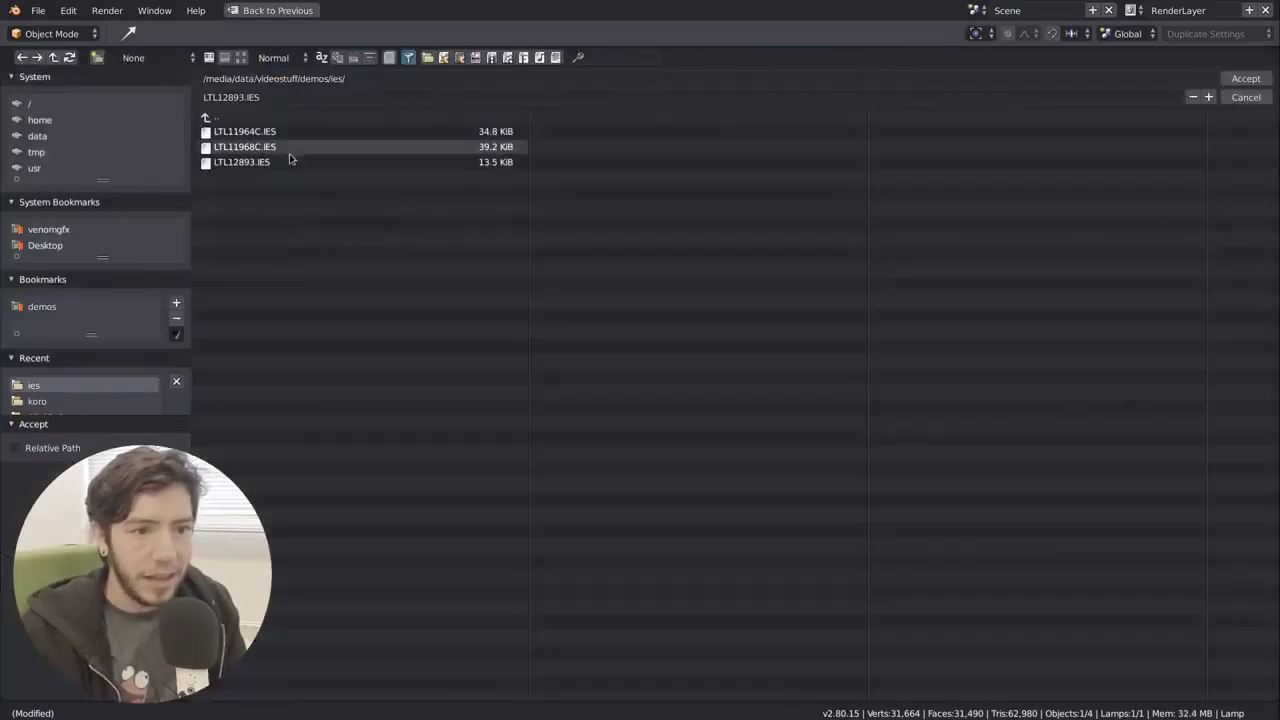
pyautogui.doubleClick(250, 131)
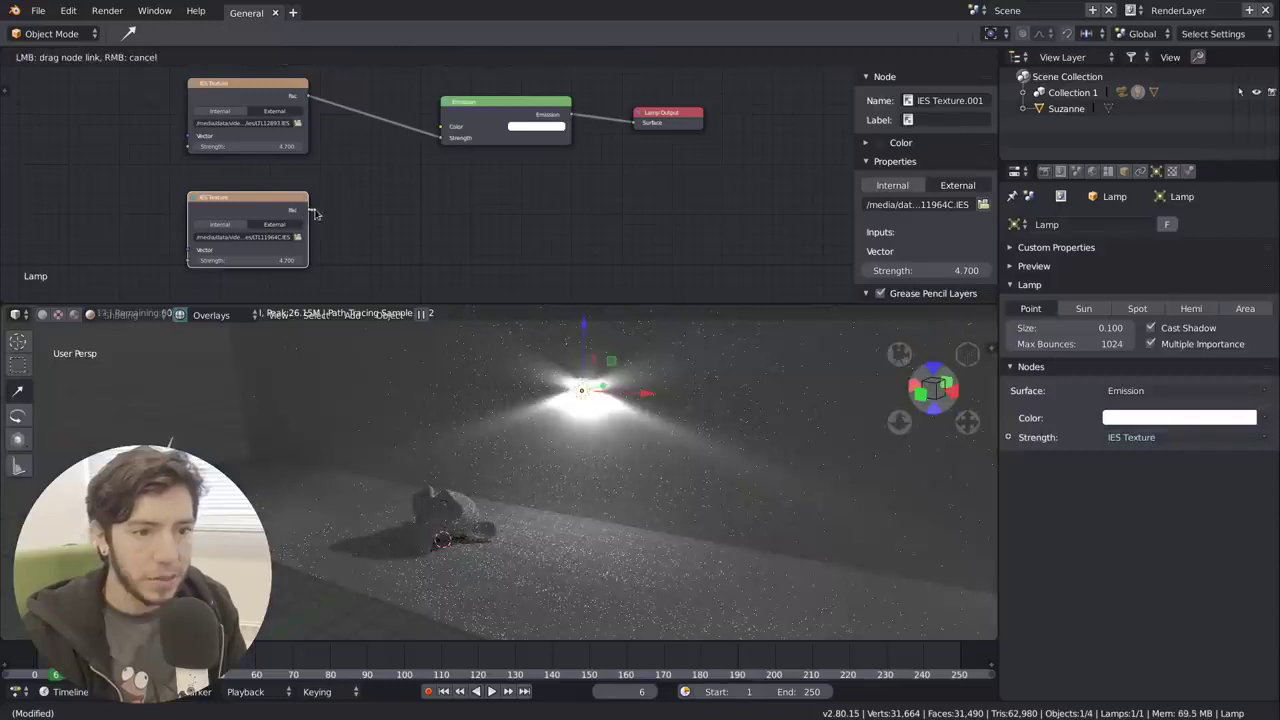
# Connect the second IES node to Emission Strength and shift Emission and Lamp Output right
pyautogui.moveTo(315, 213); pyautogui.dragTo(441, 137)
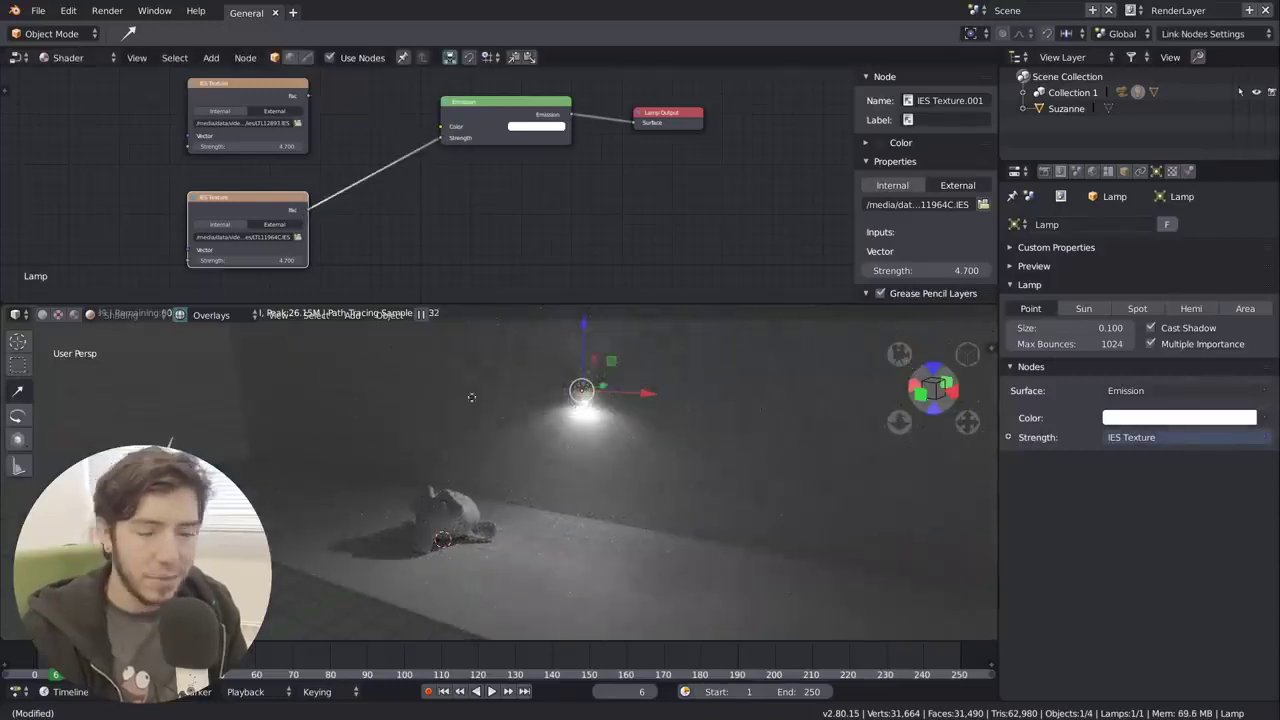
pyautogui.moveTo(740, 195); pyautogui.dragTo(430, 90)
pyautogui.moveTo(500, 118); pyautogui.dragTo(598, 126)
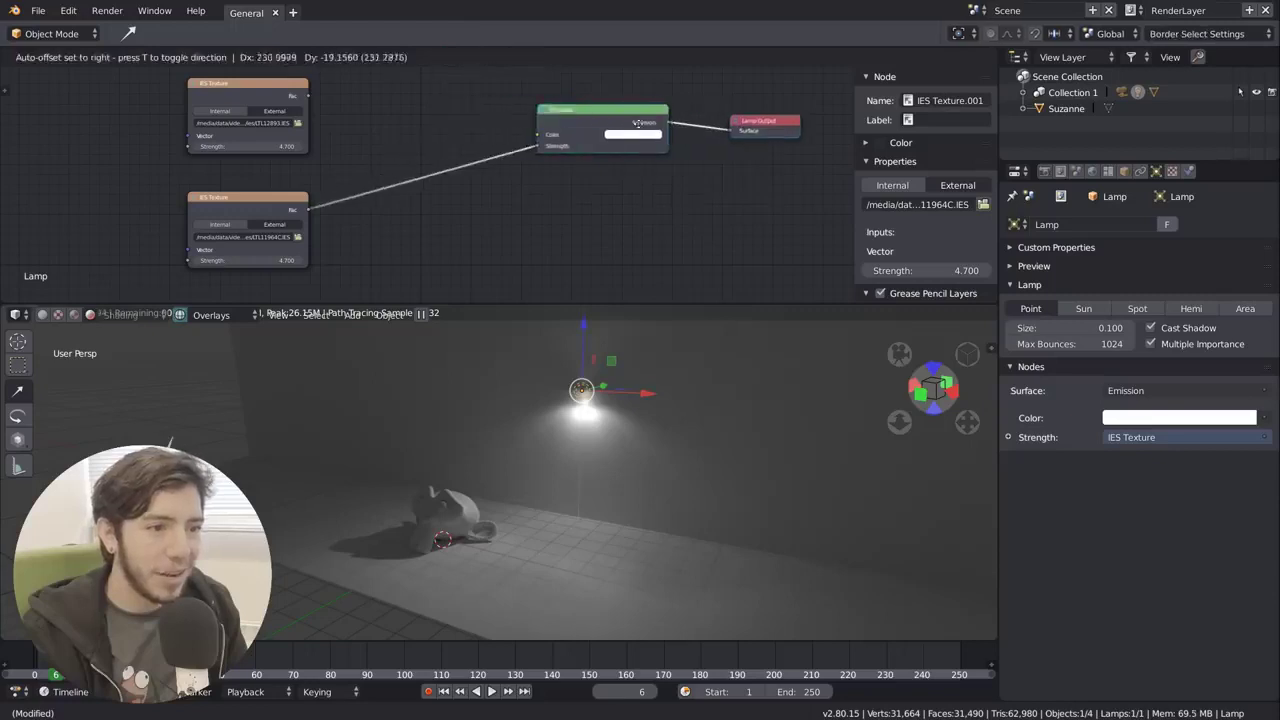
pyautogui.click(420, 180)
# Insert a Math node before Emission, feed the top IES output in, and set it to Maximum
pyautogui.hotkey('shift', 'a')
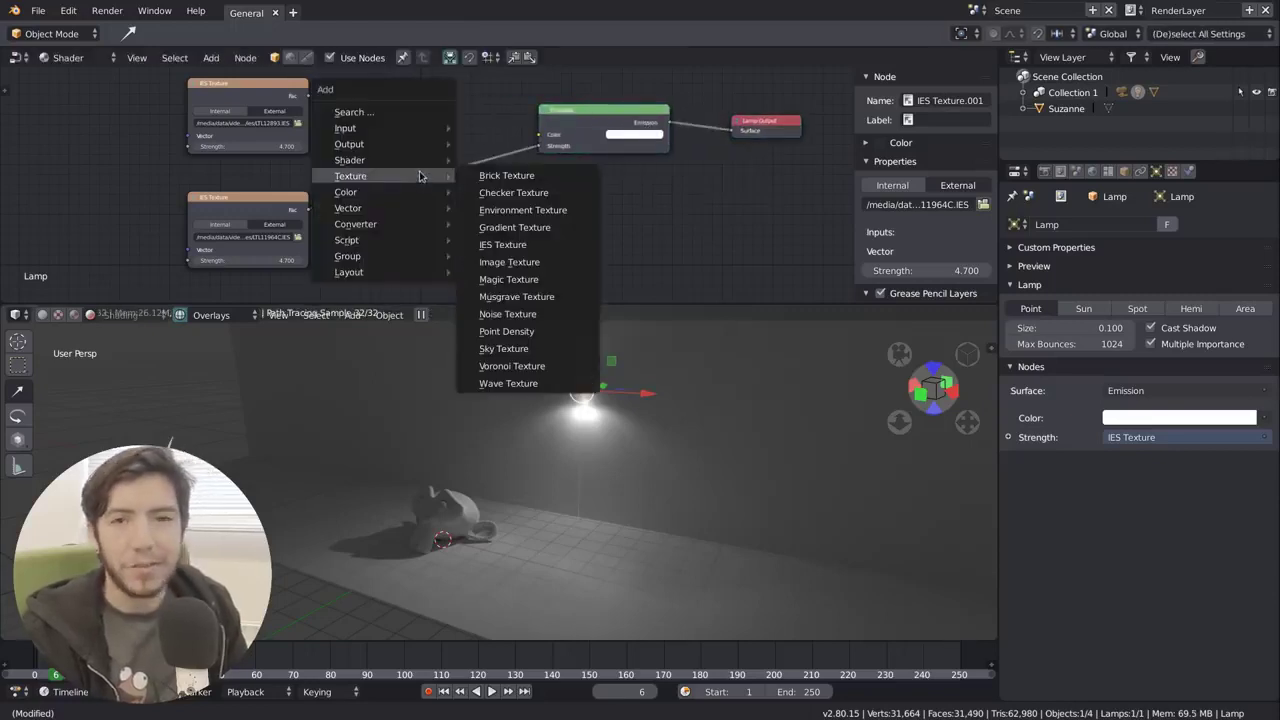
pyautogui.moveTo(390, 229)
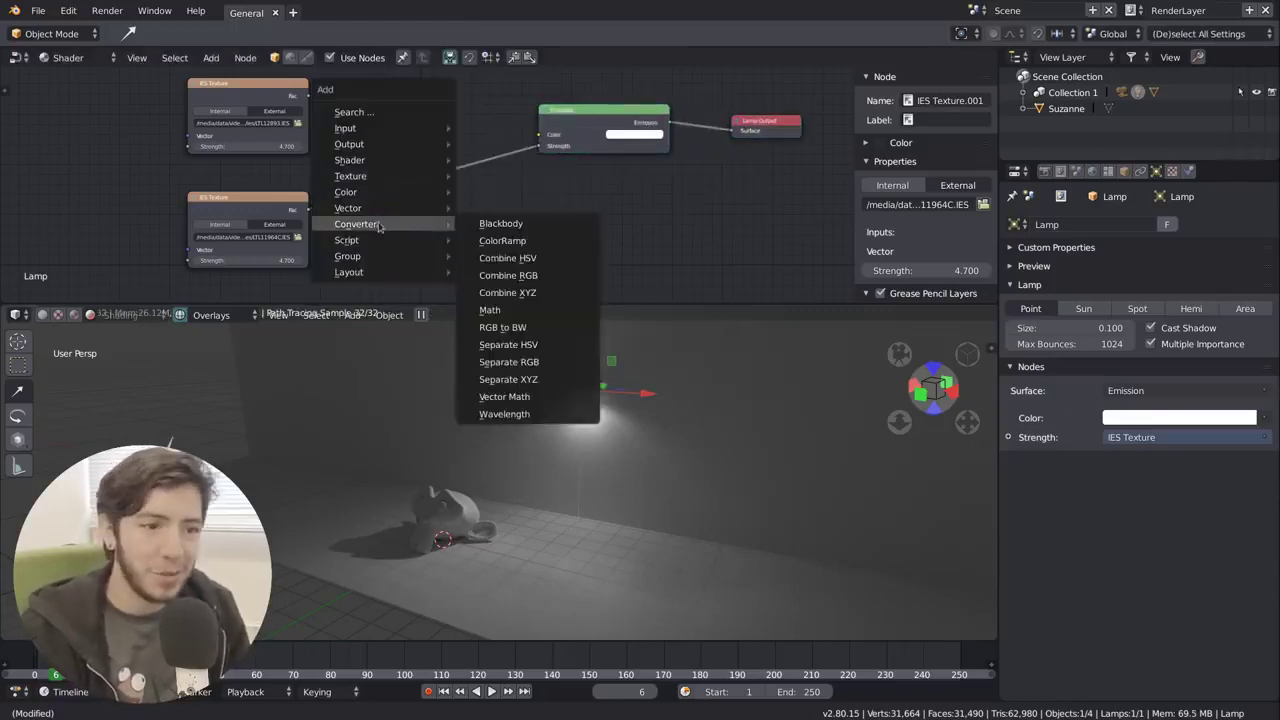
pyautogui.click(490, 310)
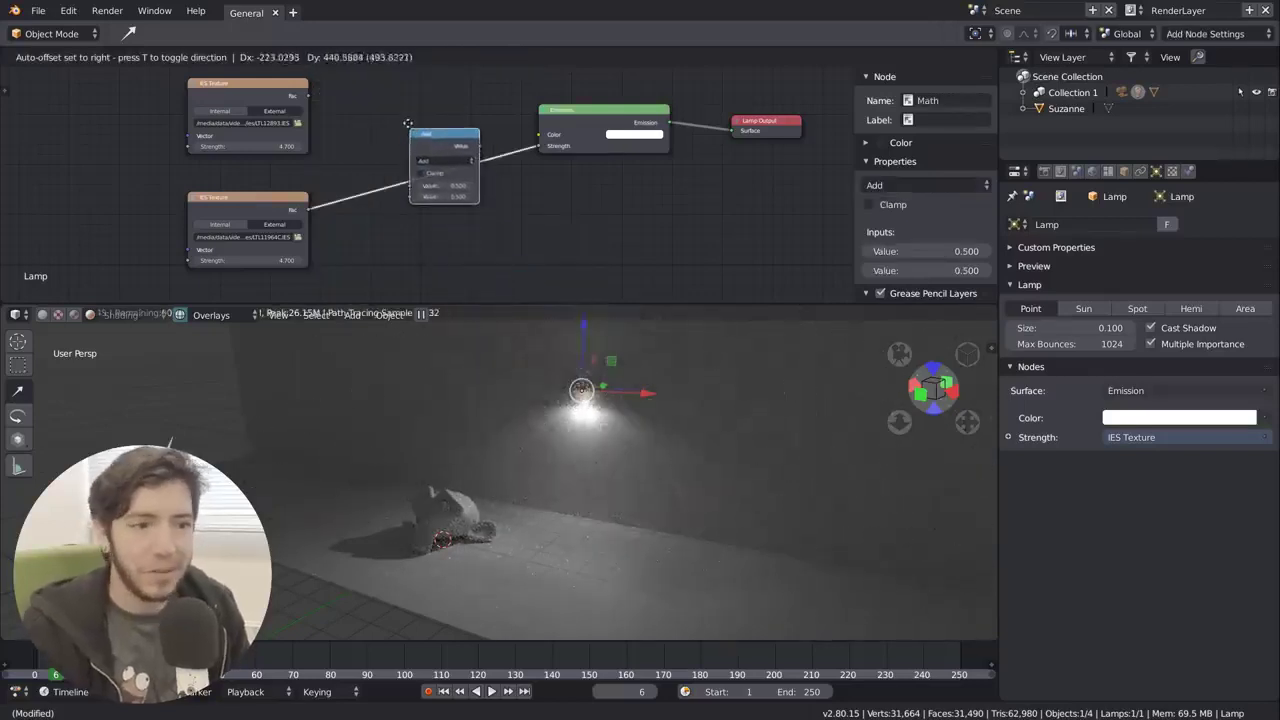
pyautogui.click(402, 106)
pyautogui.click(444, 155)
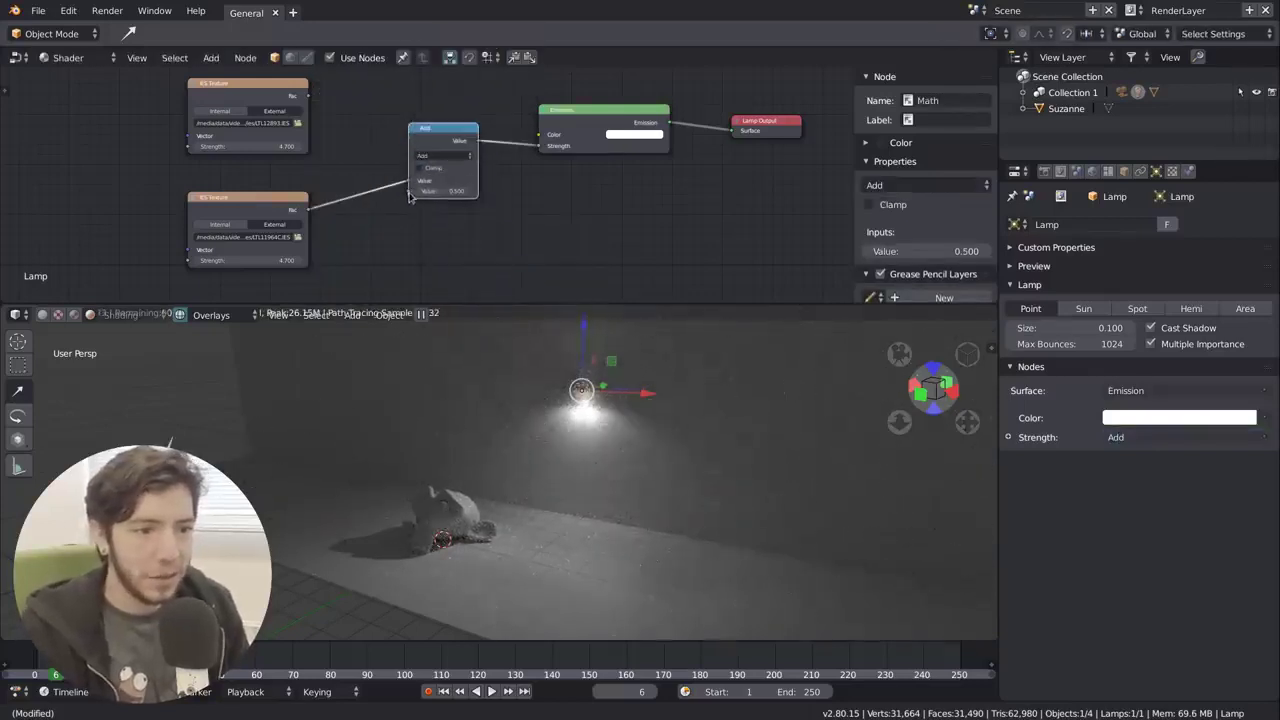
pyautogui.moveTo(408, 195); pyautogui.dragTo(310, 97)
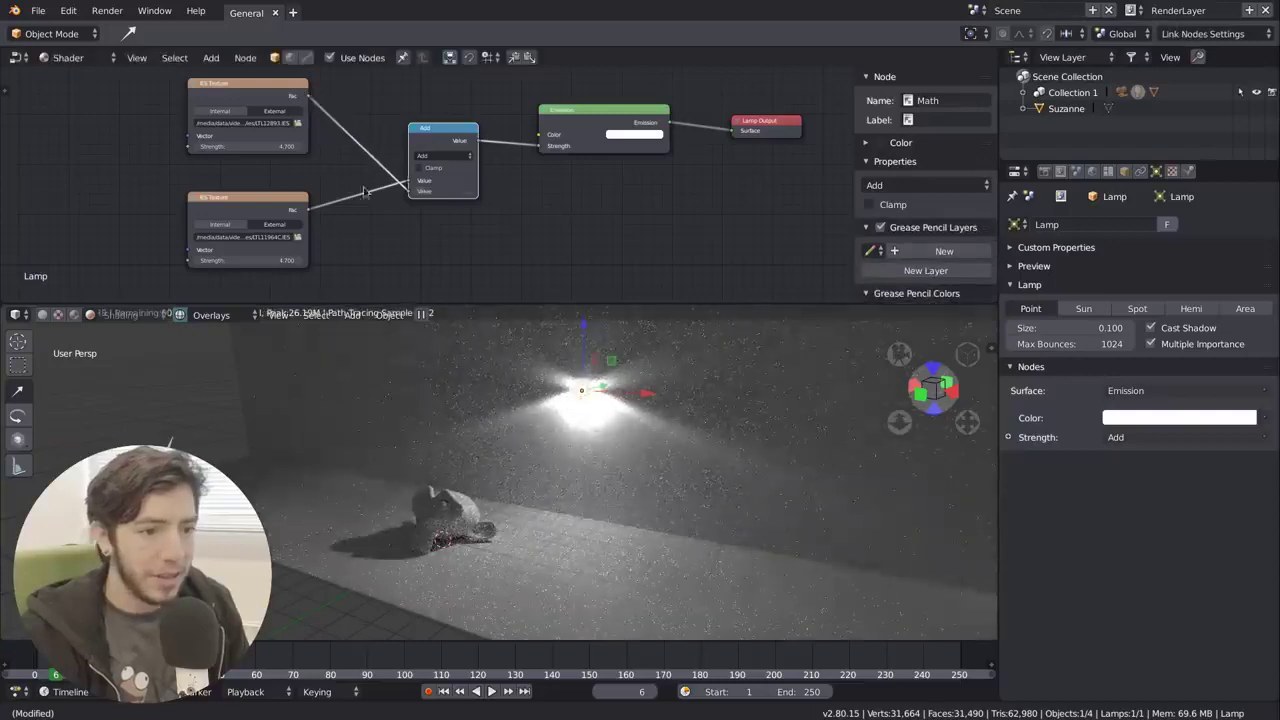
pyautogui.click(445, 156)
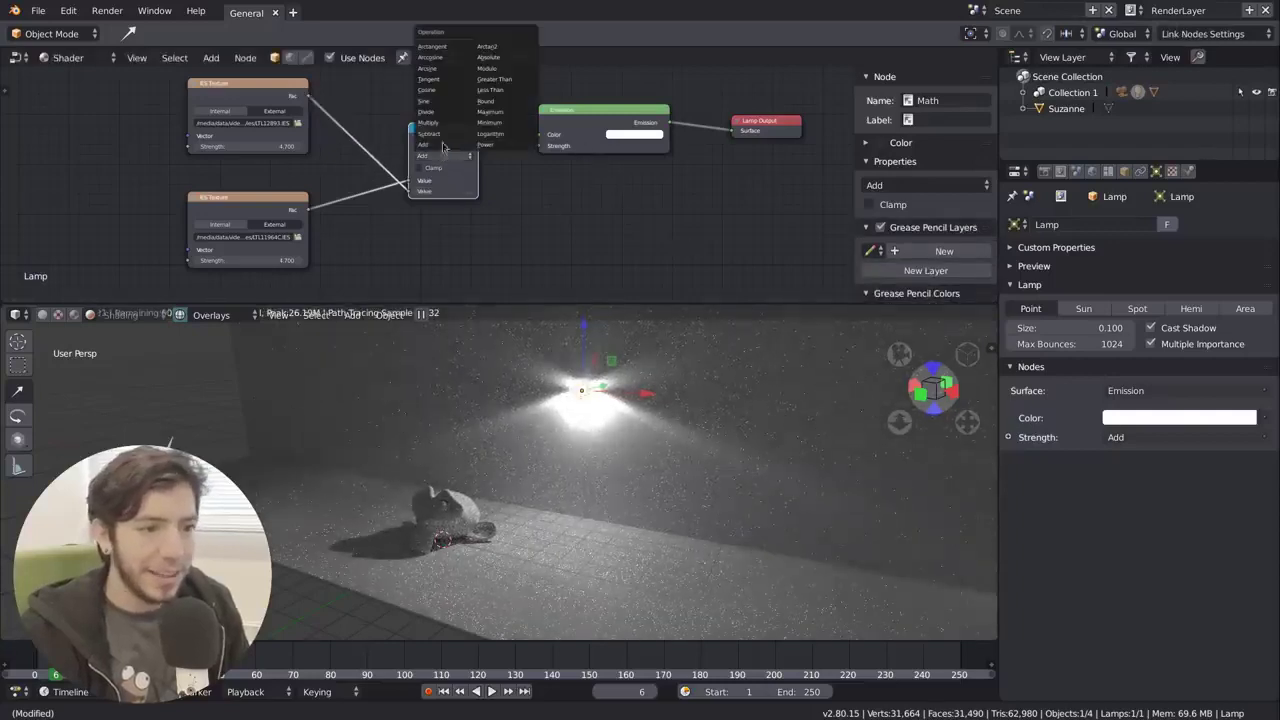
pyautogui.click(490, 111)
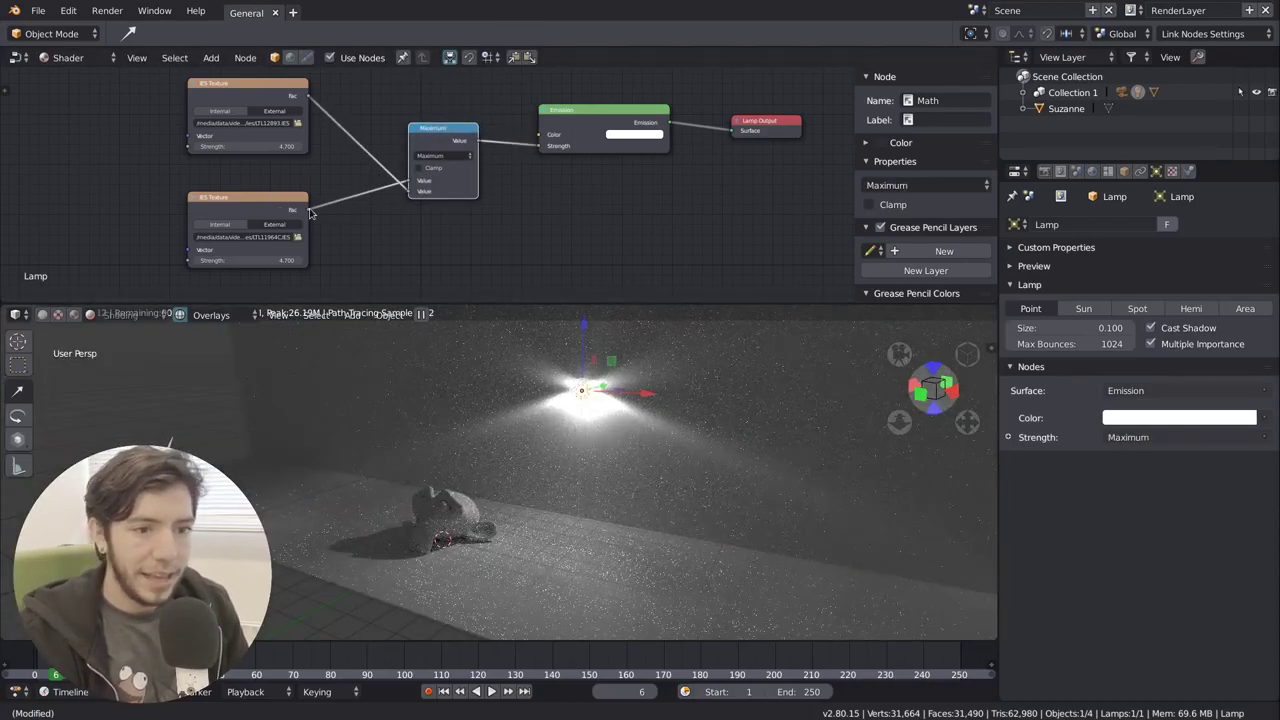
# Test each IES Texture output directly on Emission Strength, then reselect the Maximum node
pyautogui.moveTo(310, 213); pyautogui.dragTo(541, 146)
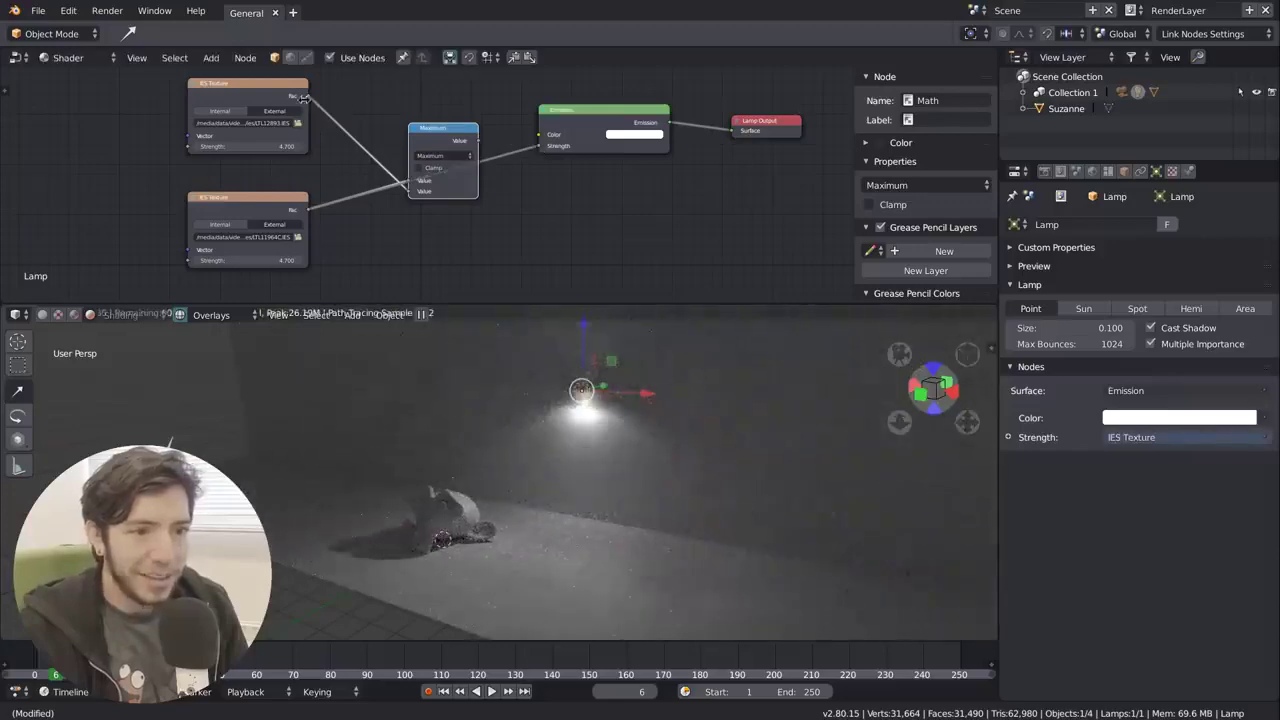
pyautogui.moveTo(304, 97); pyautogui.dragTo(541, 146)
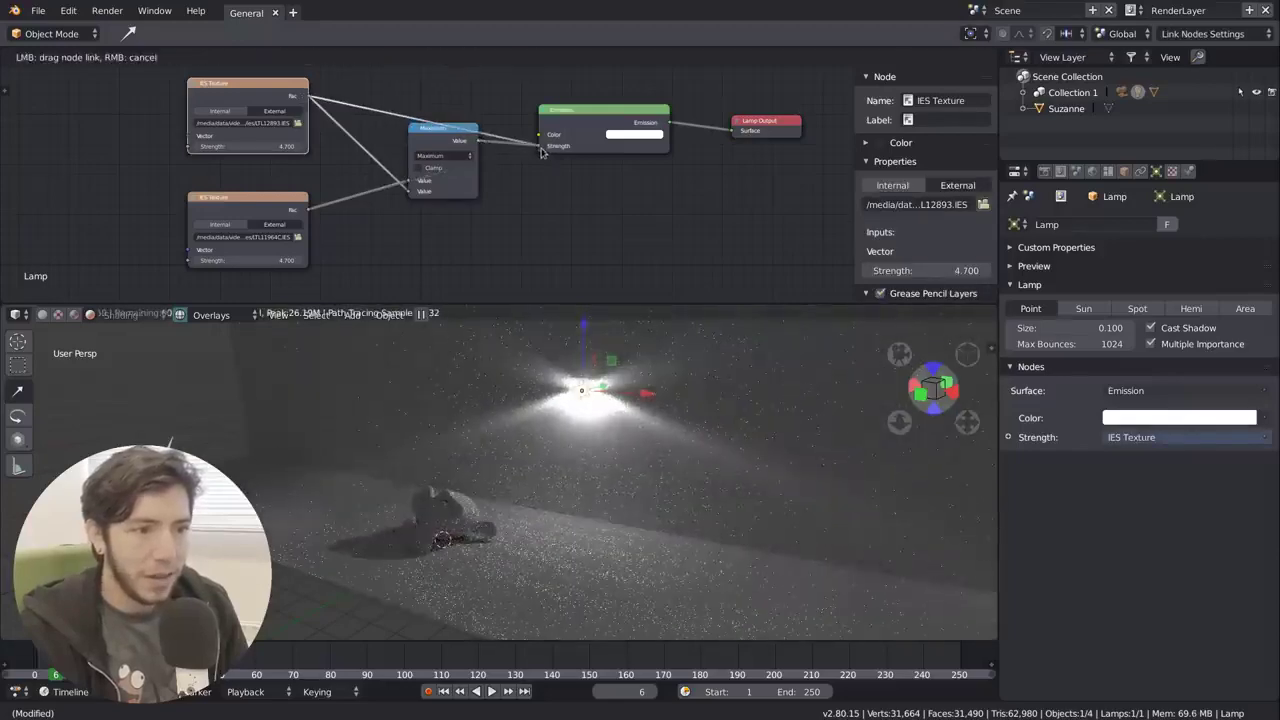
pyautogui.click(435, 143)
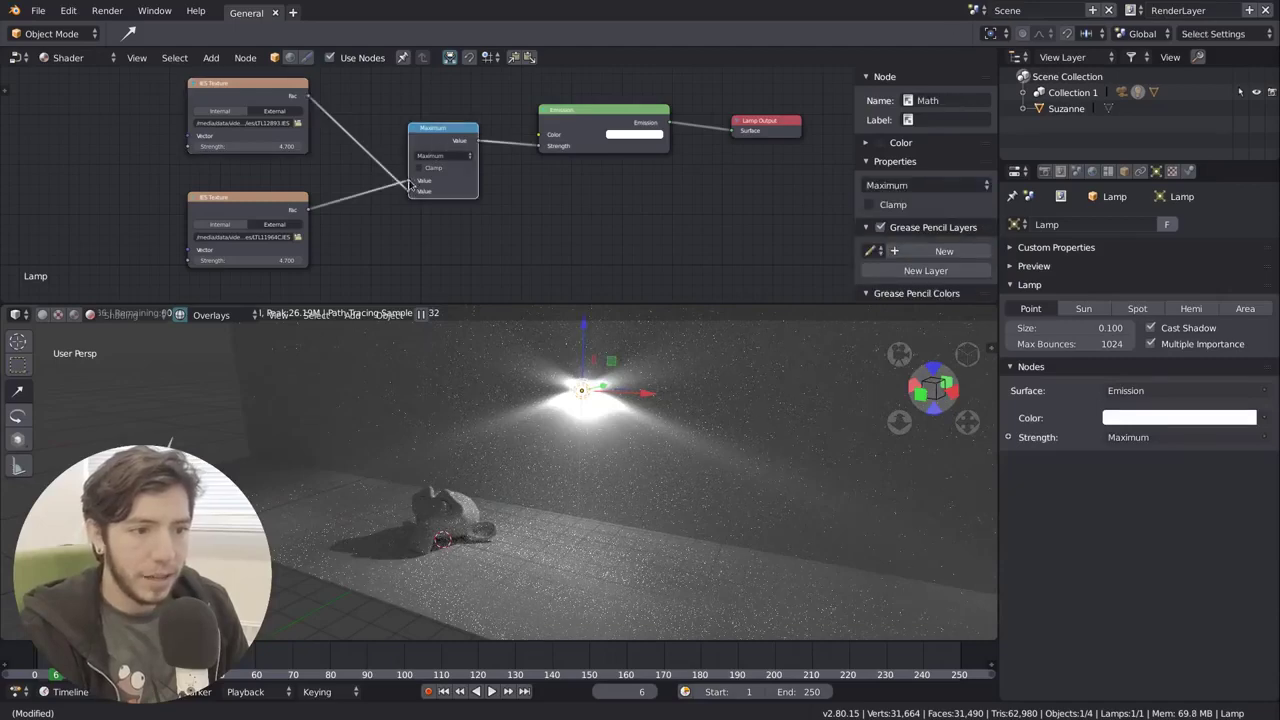
# Plug the lower IES Texture into the Math node's second Value and cycle operations from Arctan2 to Sine
pyautogui.moveTo(410, 185); pyautogui.dragTo(410, 193)
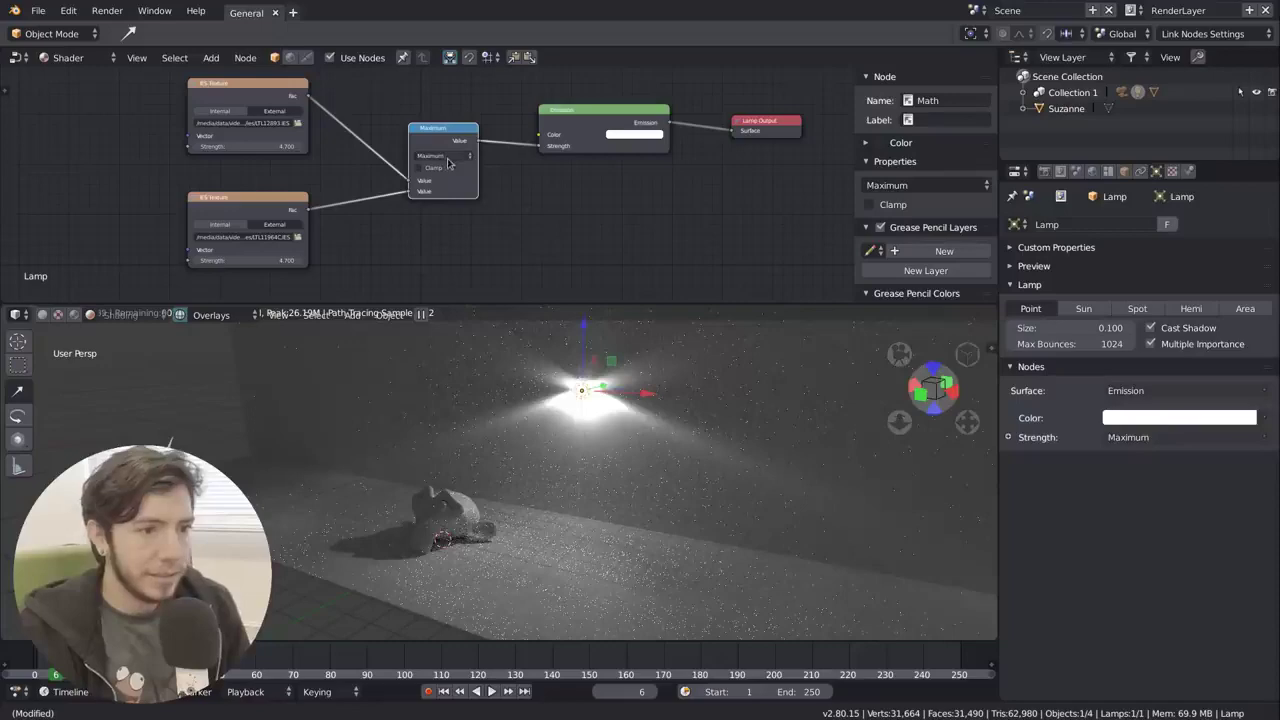
pyautogui.keyDown('ctrl'); pyautogui.scroll(-6, 448, 160); pyautogui.keyUp('ctrl')
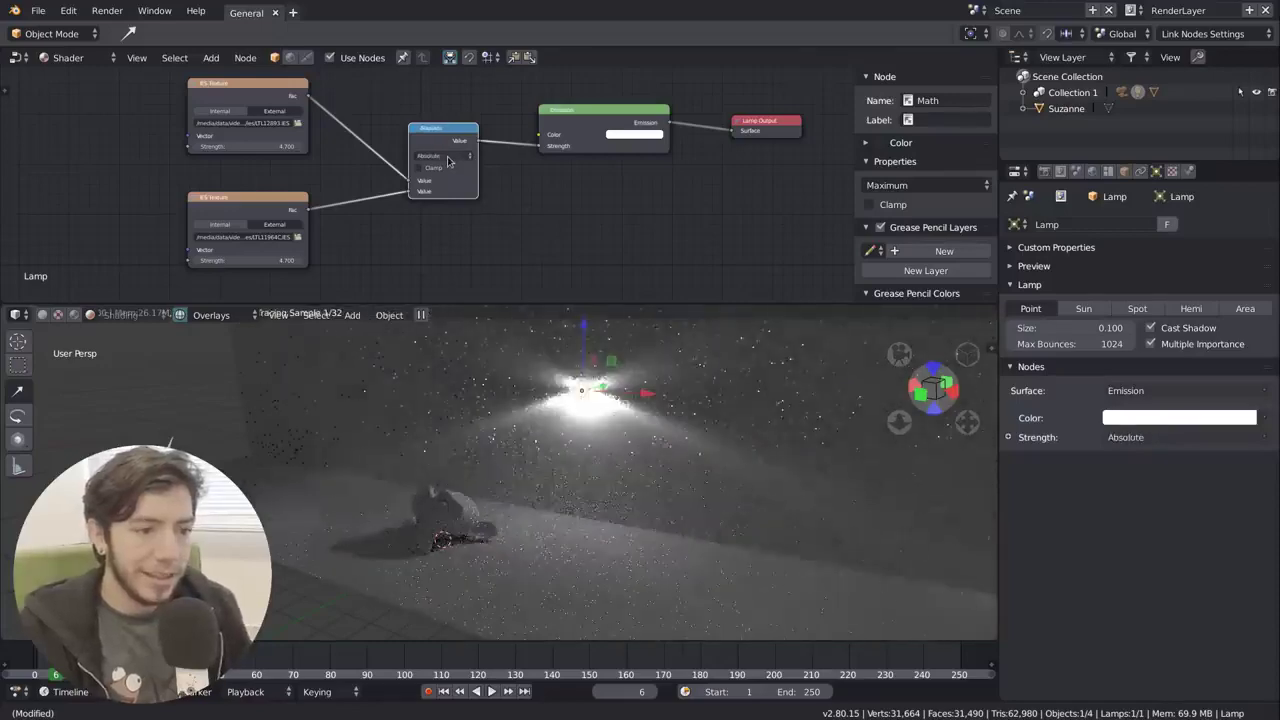
pyautogui.keyDown('ctrl'); pyautogui.scroll(-2, 448, 160); pyautogui.keyUp('ctrl')
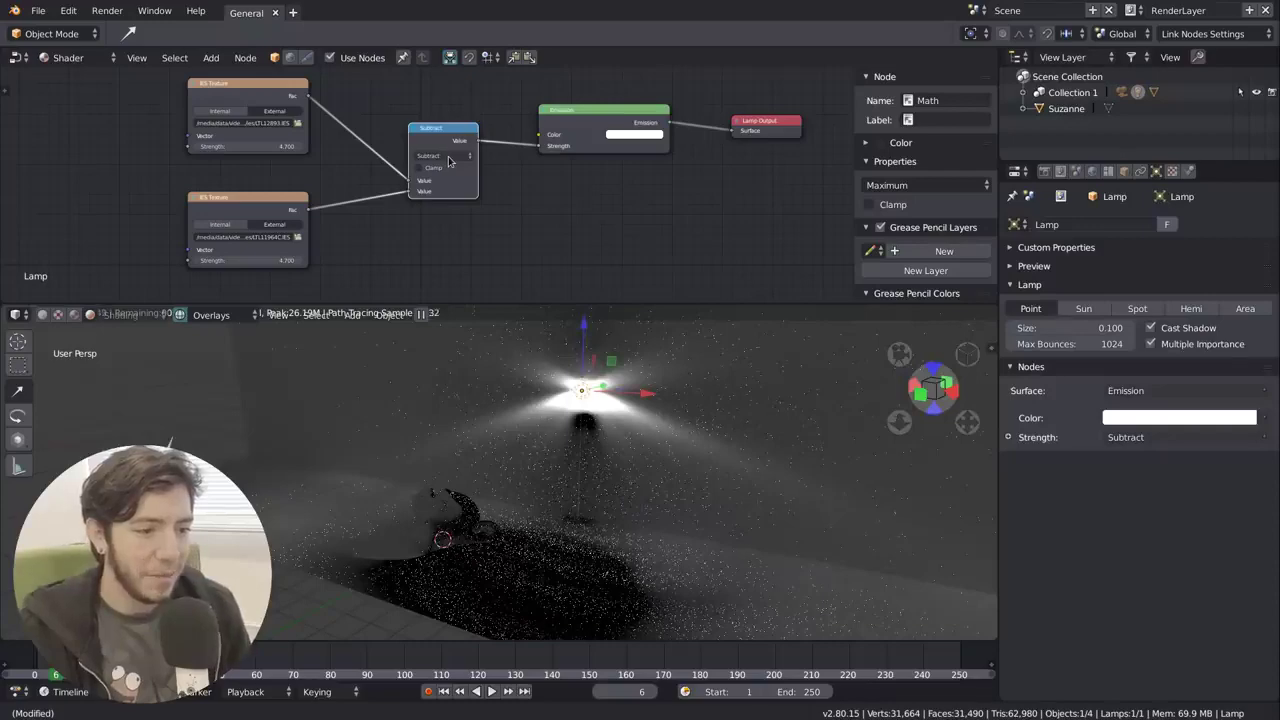
pyautogui.keyDown('ctrl'); pyautogui.scroll(-1, 448, 160); pyautogui.keyUp('ctrl')
pyautogui.keyDown('ctrl'); pyautogui.scroll(1, 448, 160); pyautogui.keyUp('ctrl')
pyautogui.keyDown('ctrl'); pyautogui.scroll(-1, 448, 160); pyautogui.keyUp('ctrl')
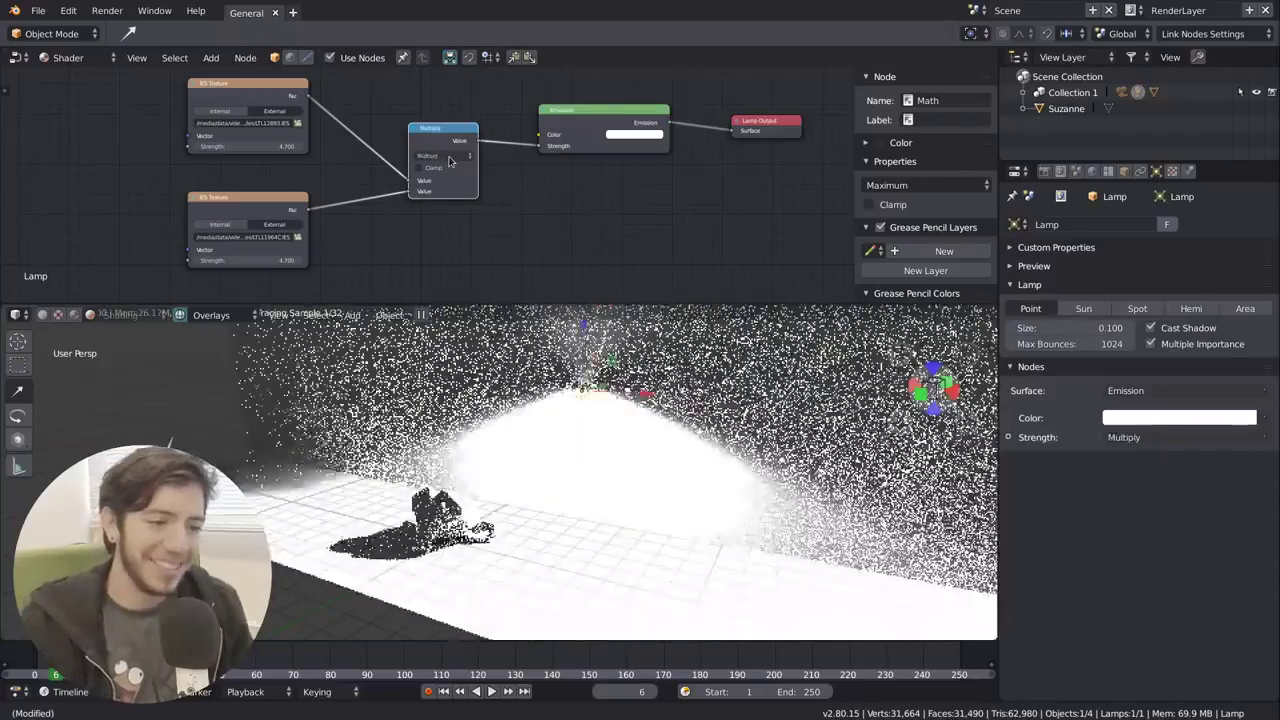
pyautogui.keyDown('ctrl'); pyautogui.scroll(-2, 448, 160); pyautogui.keyUp('ctrl')
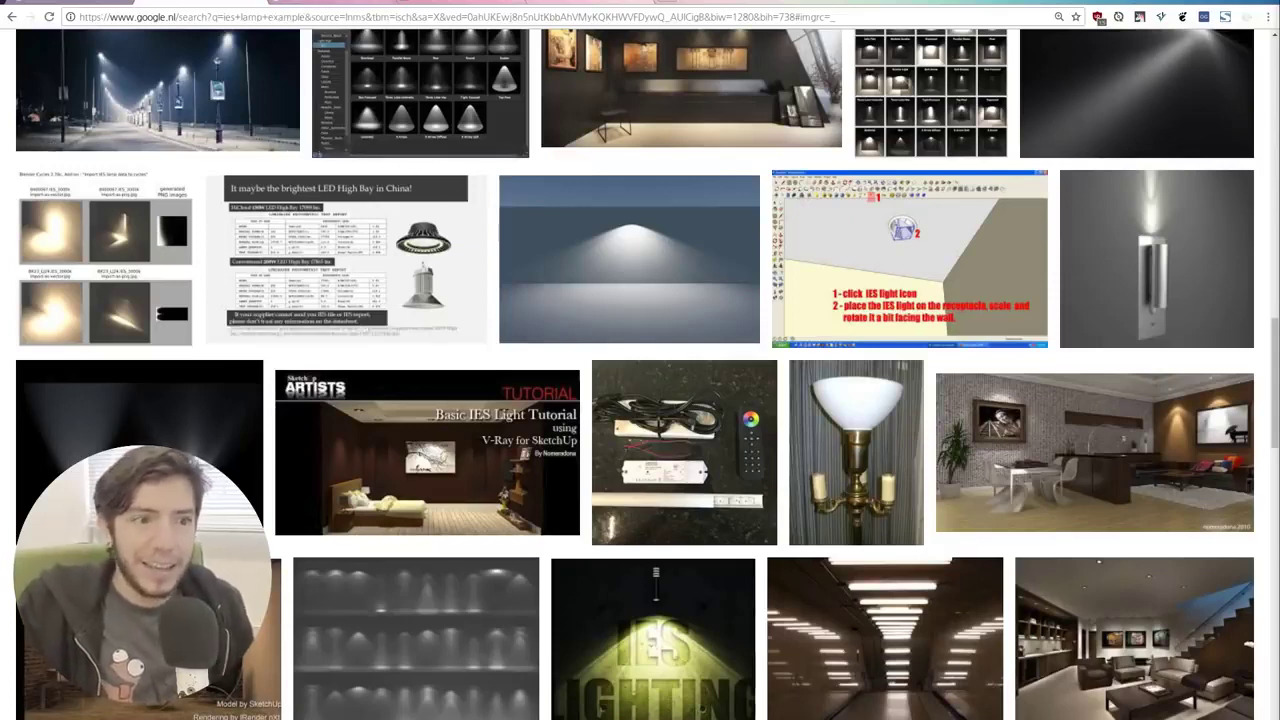
# Show the 'ies light download' results listing all3dfree.net, Evermotion and Shikhapackers IES collections
pyautogui.click(410, 4)
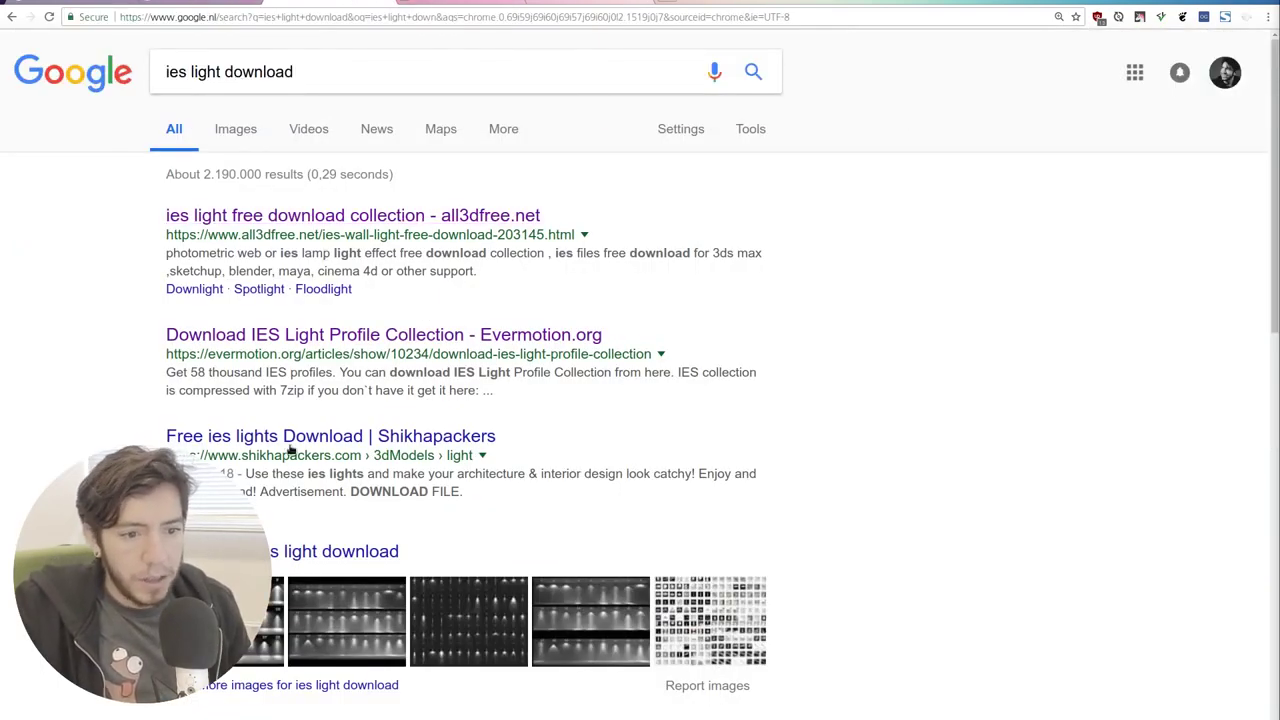
# Bring up the Gumroad 80K IES collection page and review its folder list and description
pyautogui.scroll(-3, 403, 457)
pyautogui.click(452, 6)
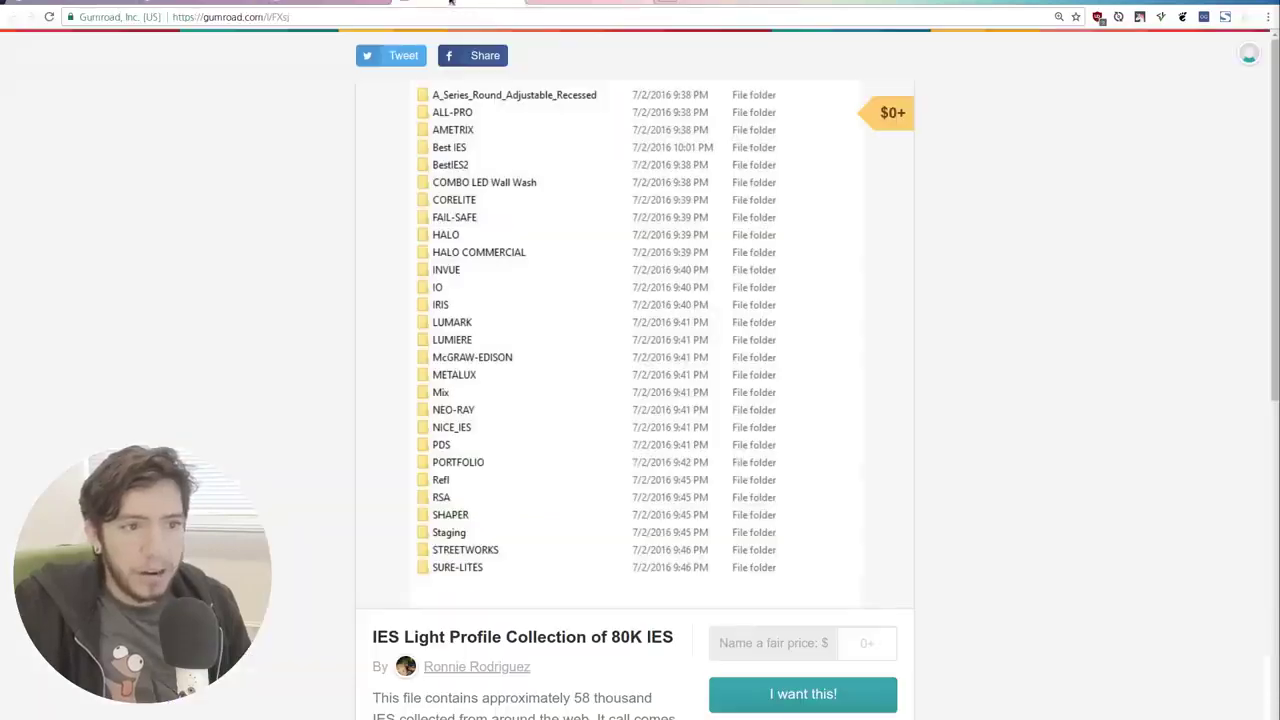
pyautogui.scroll(-2, 529, 209)
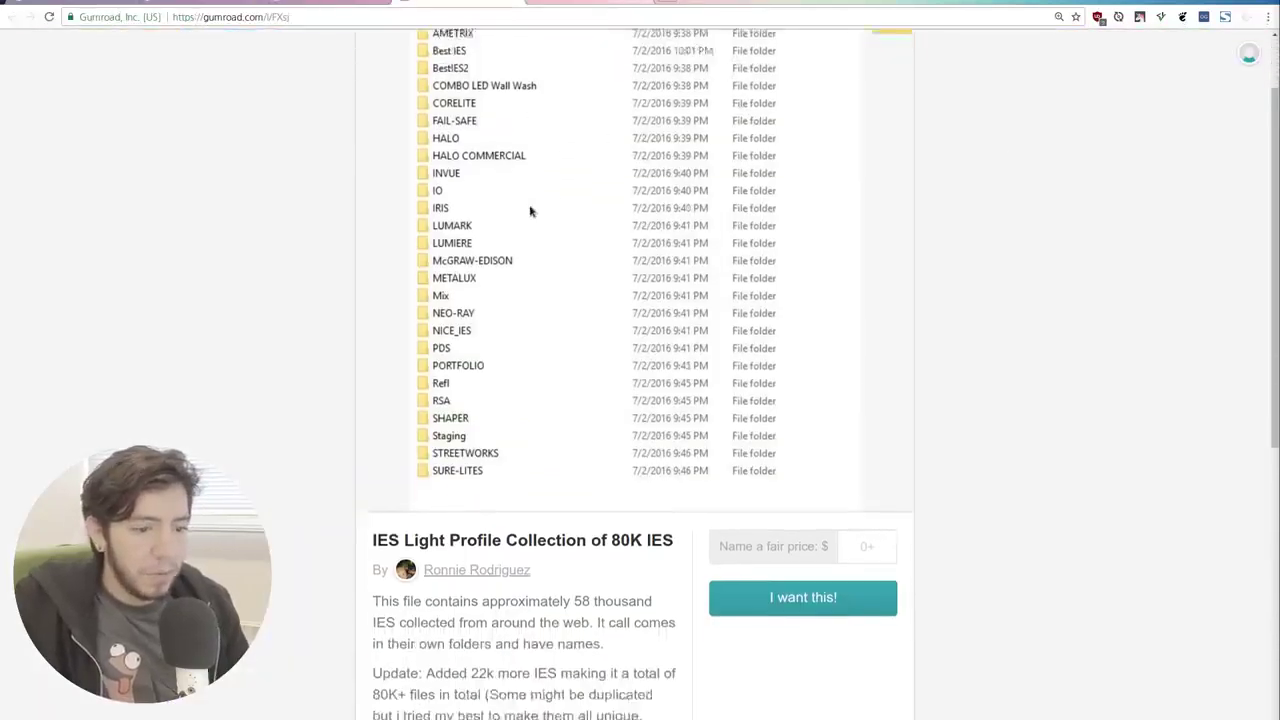
pyautogui.scroll(2, 940, 300)
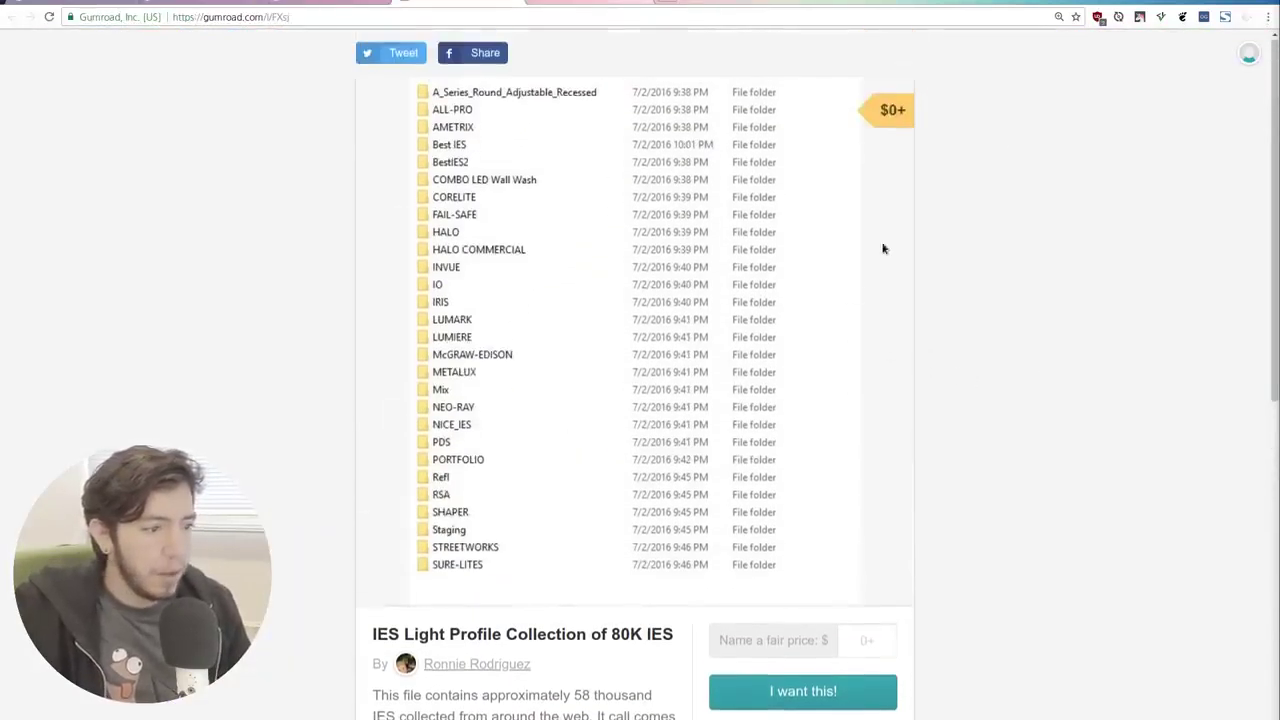
pyautogui.scroll(-7, 529, 305)
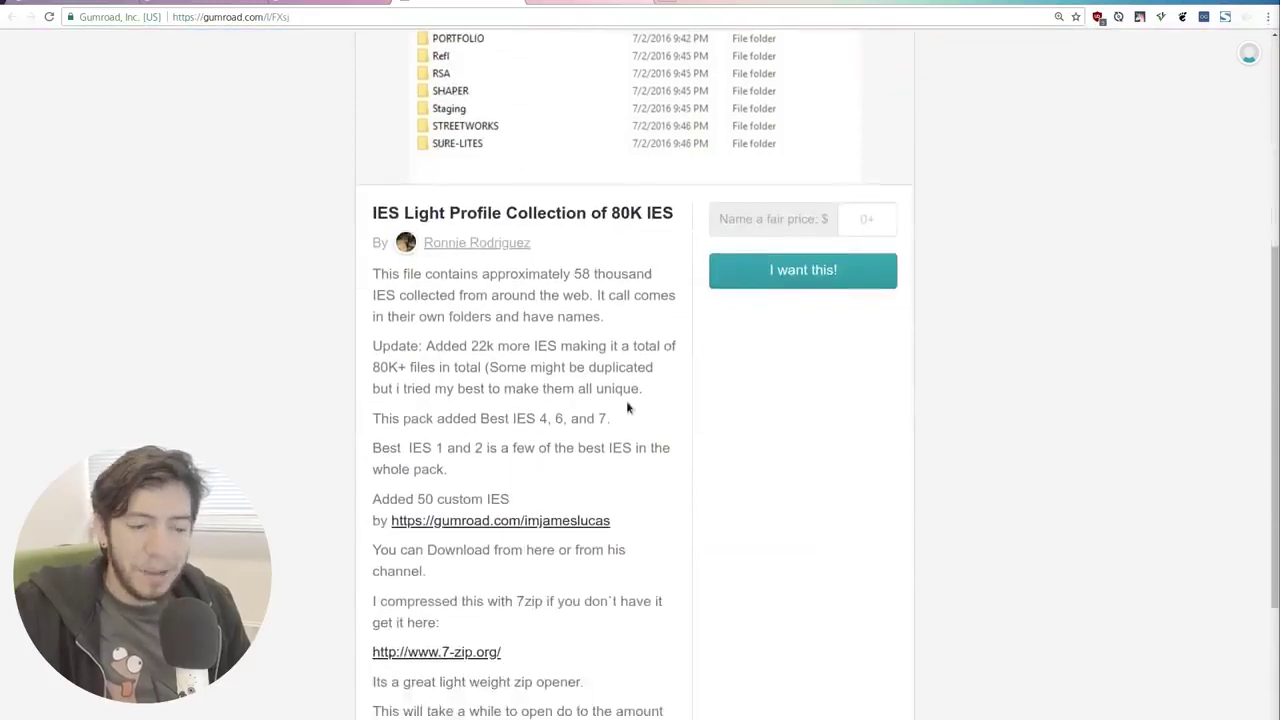
pyautogui.scroll(-1, 631, 365)
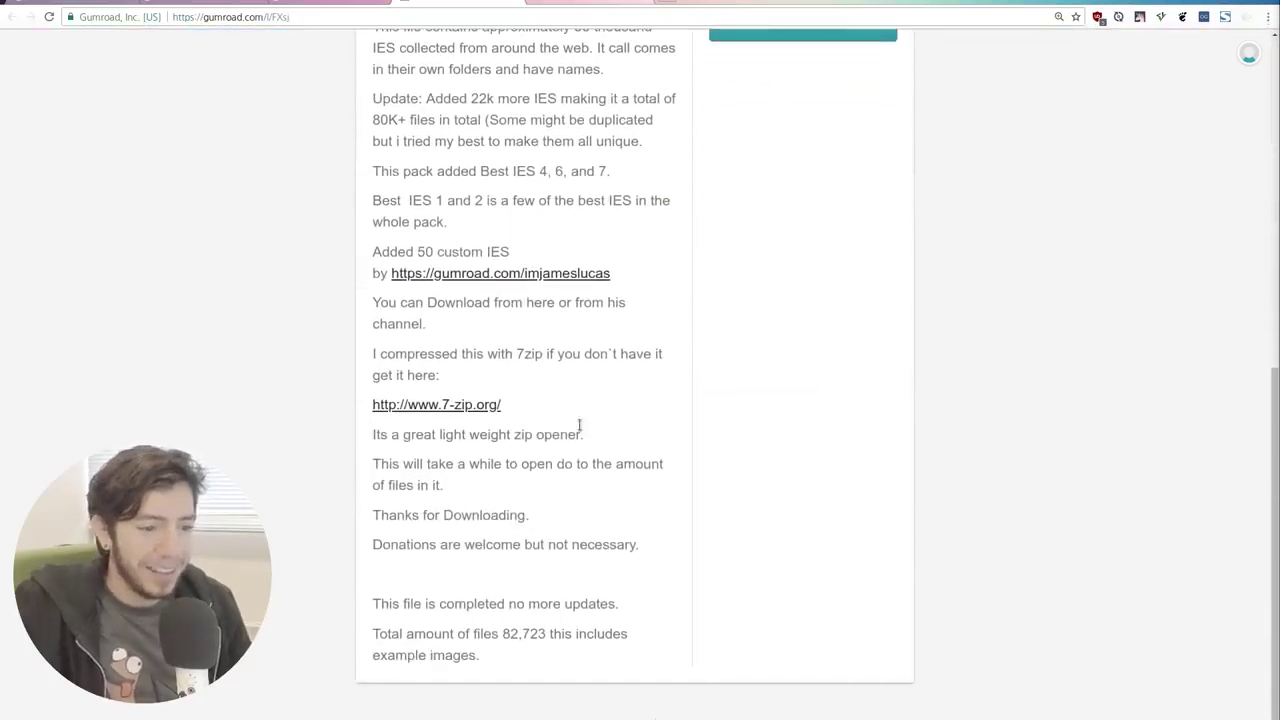
pyautogui.scroll(1, 600, 420)
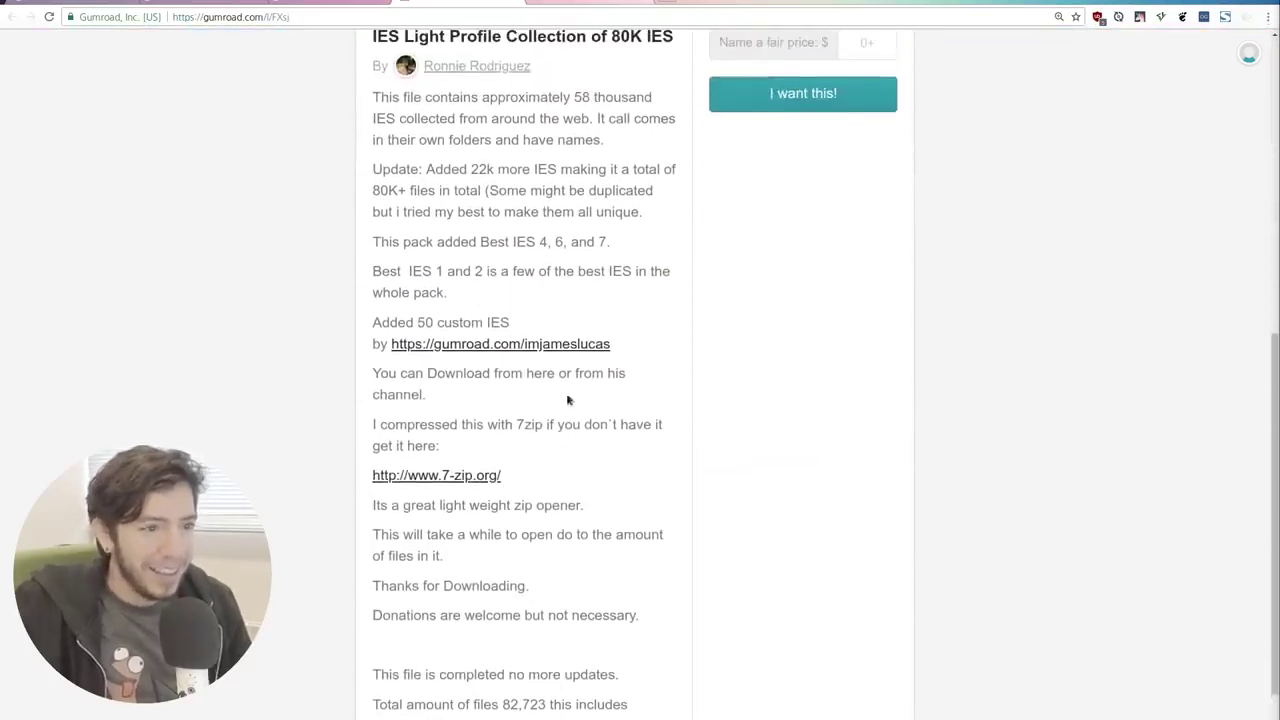
# Highlight the 82,723 total file count, then scroll back up the page
pyautogui.moveTo(513, 710); pyautogui.dragTo(502, 708)
pyautogui.click(525, 706)
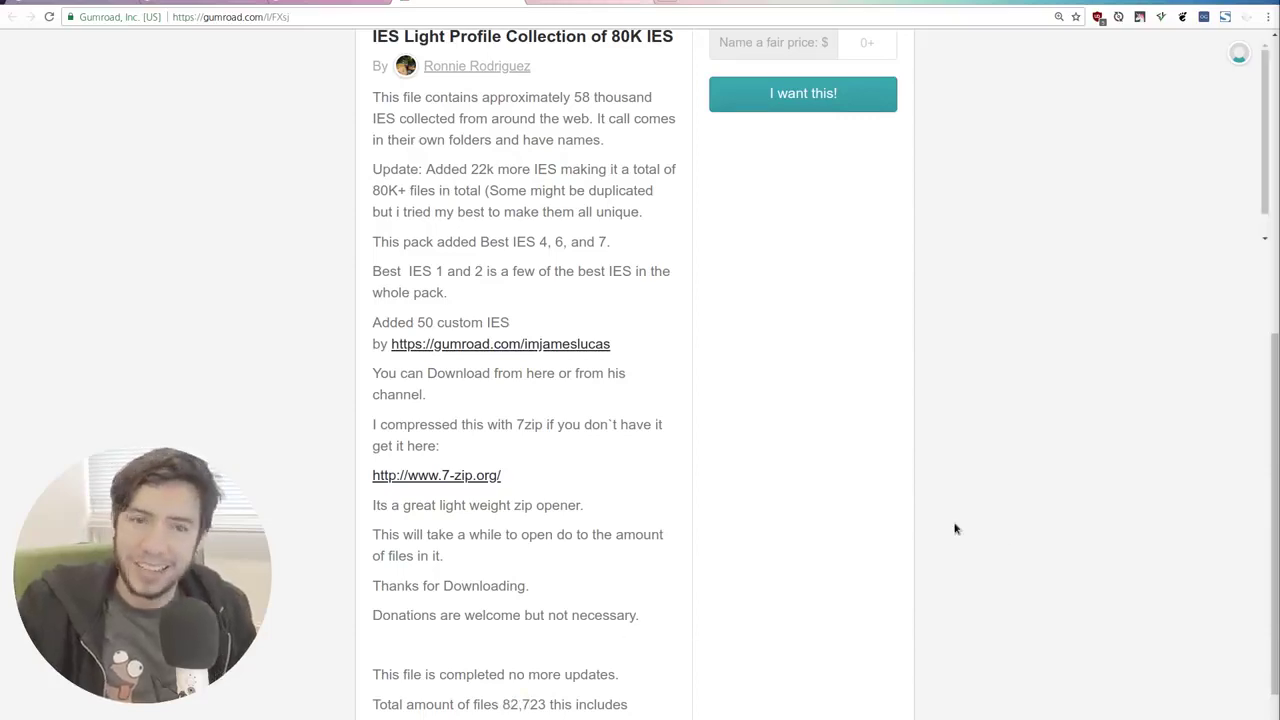
pyautogui.scroll(3, 966, 457)
pyautogui.scroll(3, 971, 434)
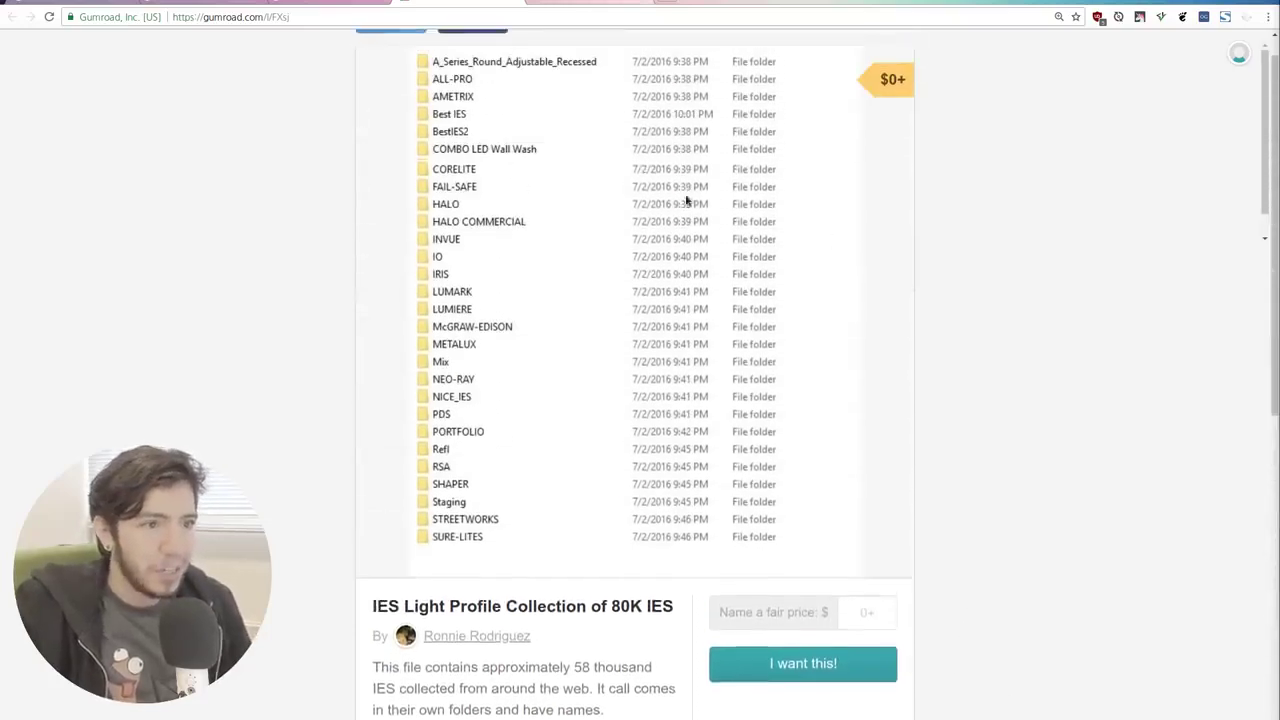
pyautogui.scroll(1, 620, 180)
# Browse all3dfree.net's wall light IES previews, view one, then return to the Gumroad collection
pyautogui.click(570, 2)
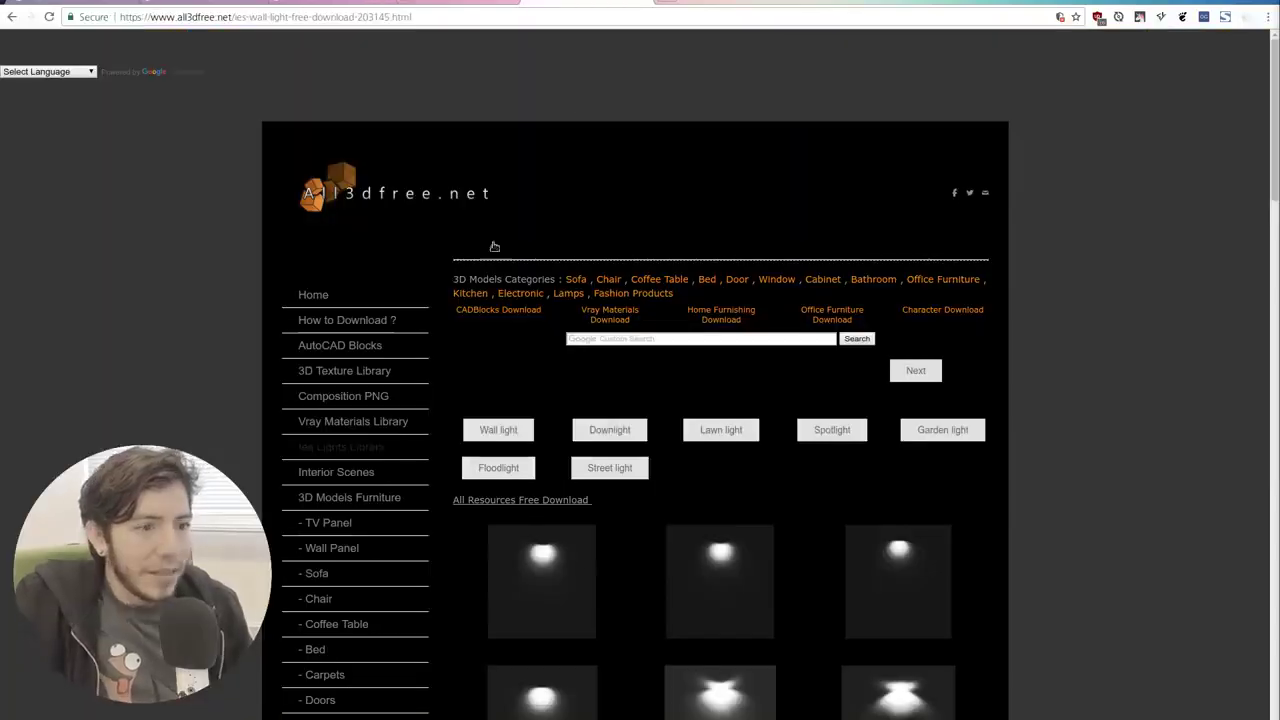
pyautogui.scroll(-6, 917, 283)
pyautogui.scroll(-3, 1052, 258)
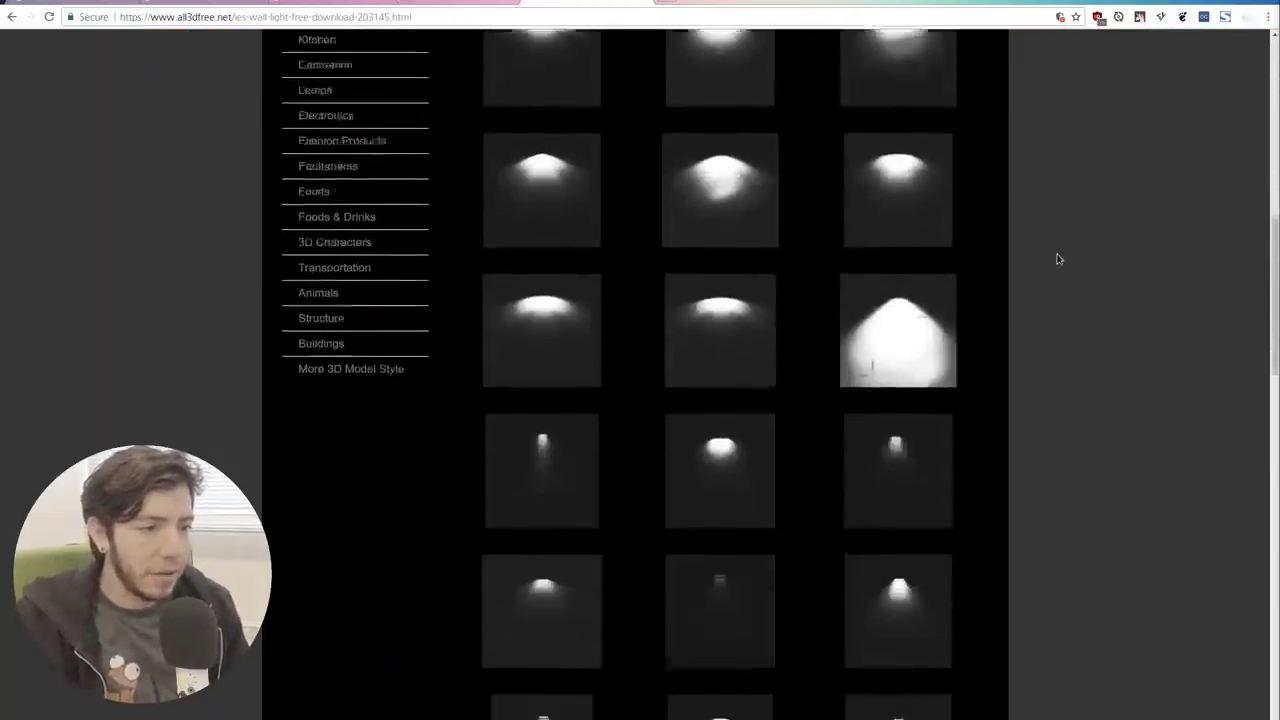
pyautogui.scroll(6, 1054, 251)
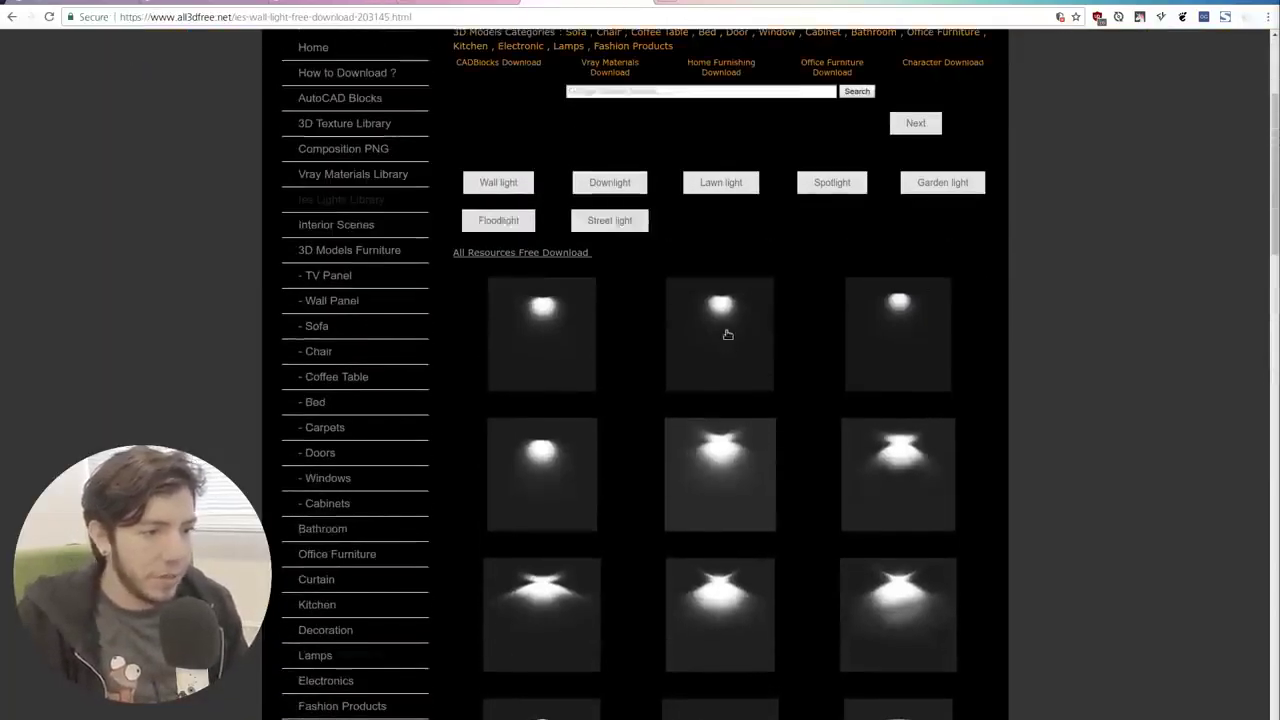
pyautogui.click(725, 335)
pyautogui.hotkey('alt', 'Left')
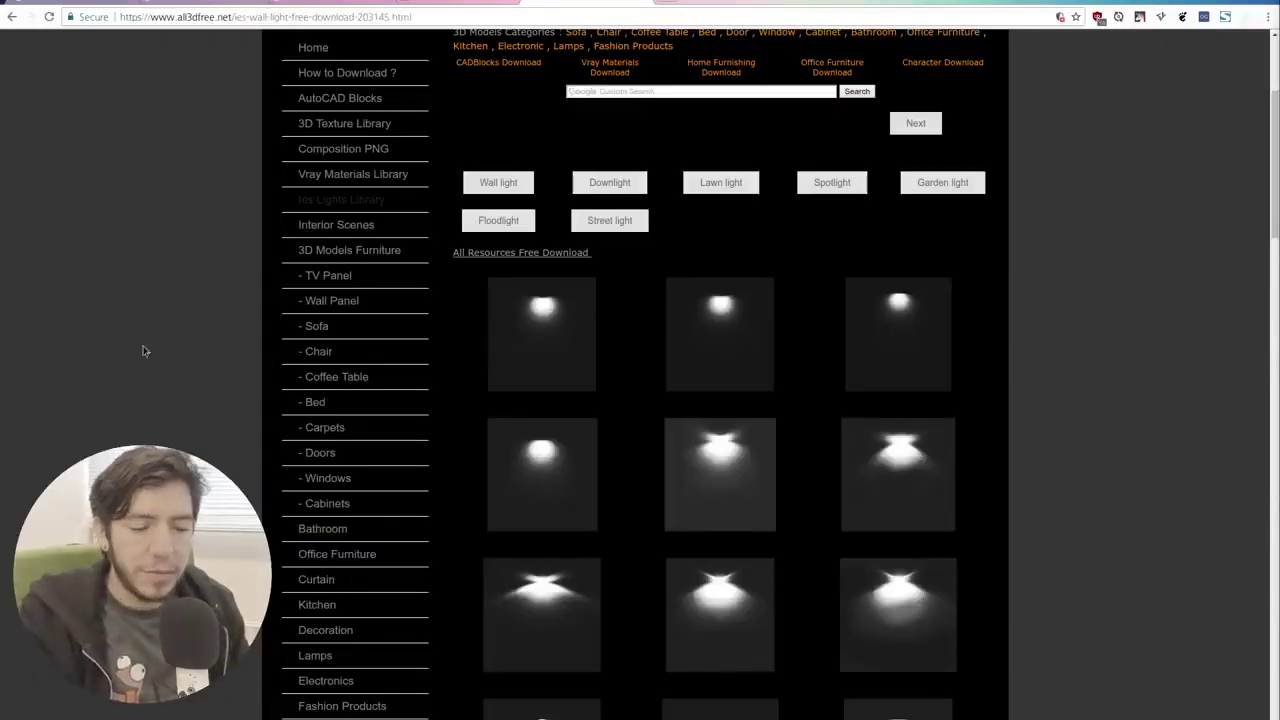
pyautogui.click(615, 6)
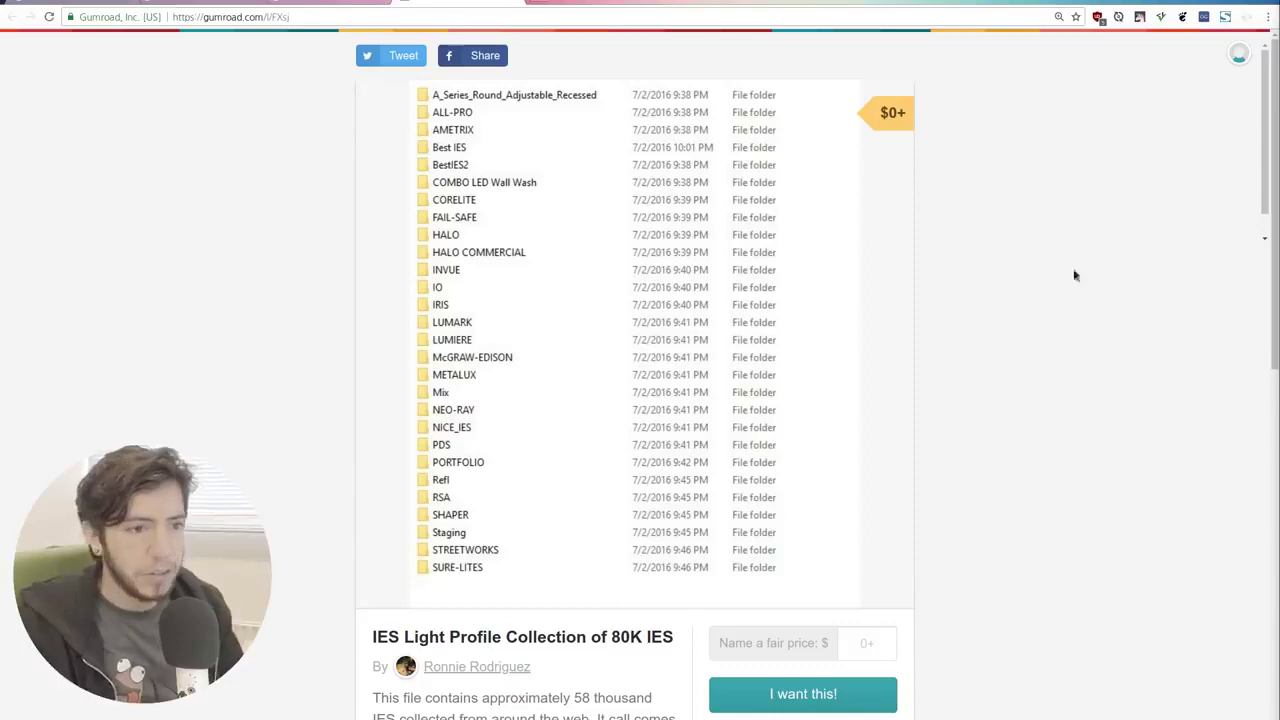
# Return to the 'ies lamp example' Google image results, scrolled back to the top
pyautogui.click(275, 6)
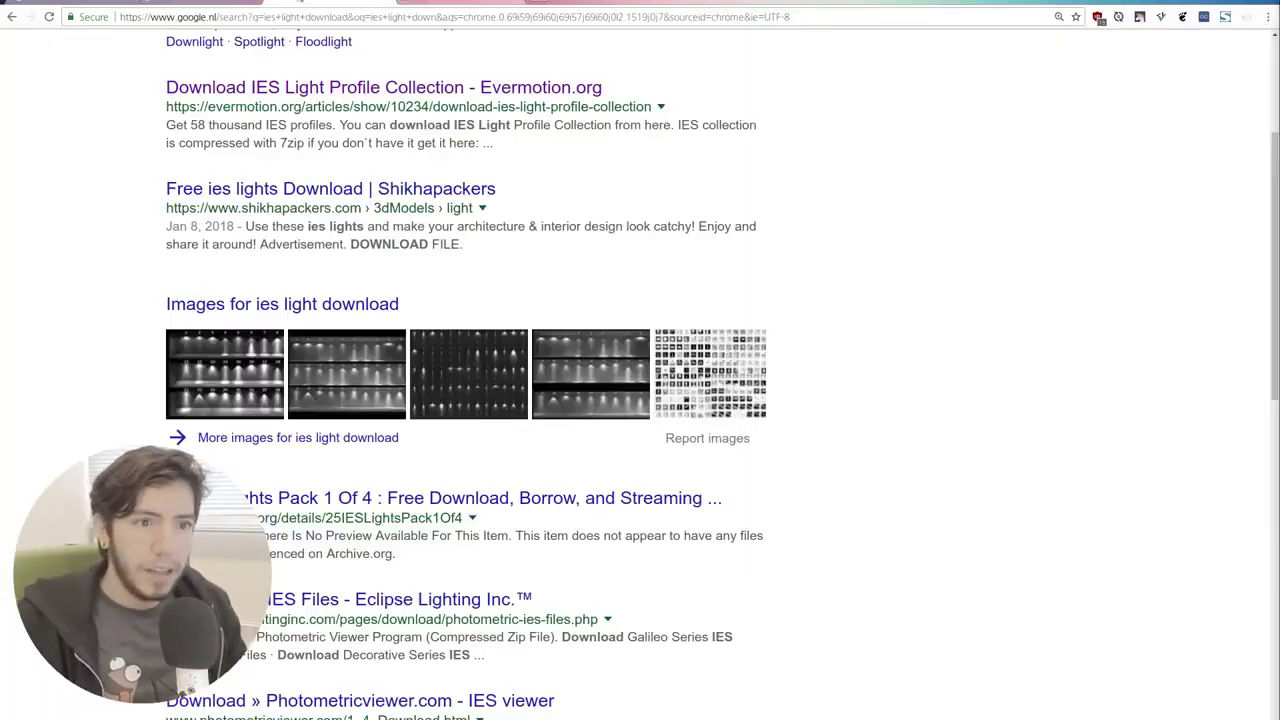
pyautogui.click(208, 4)
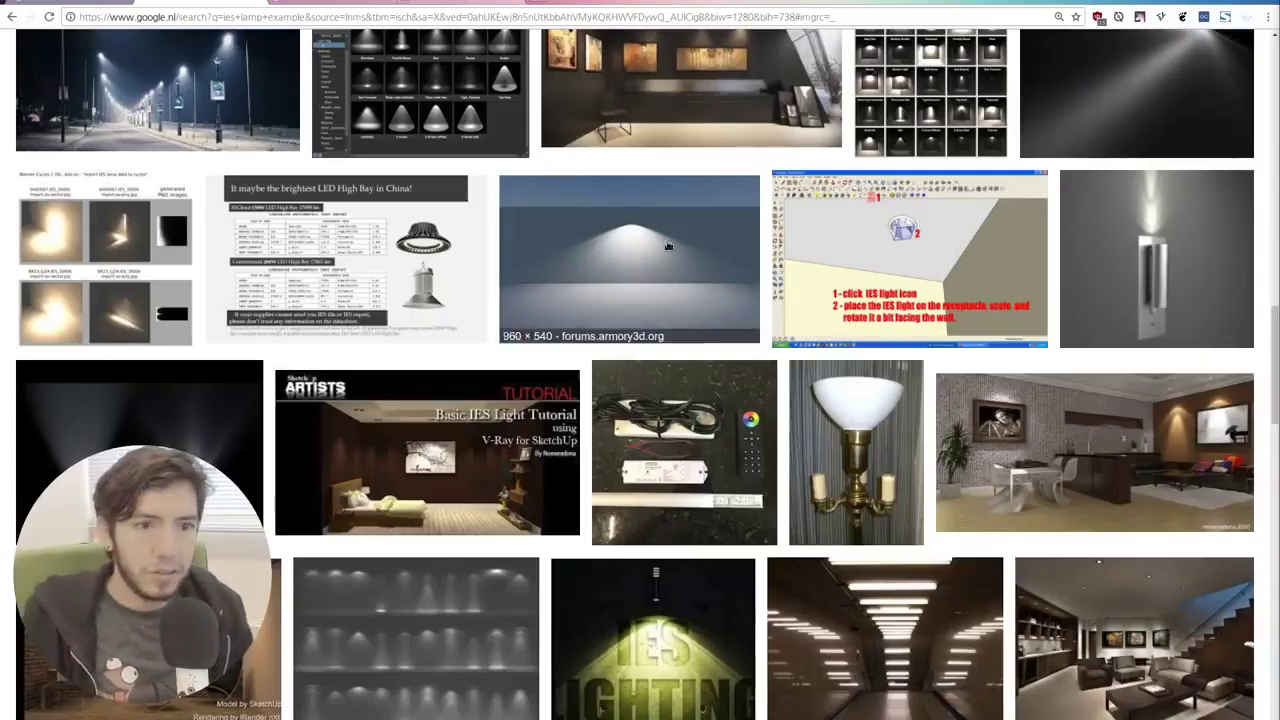
pyautogui.scroll(3, 777, 322)
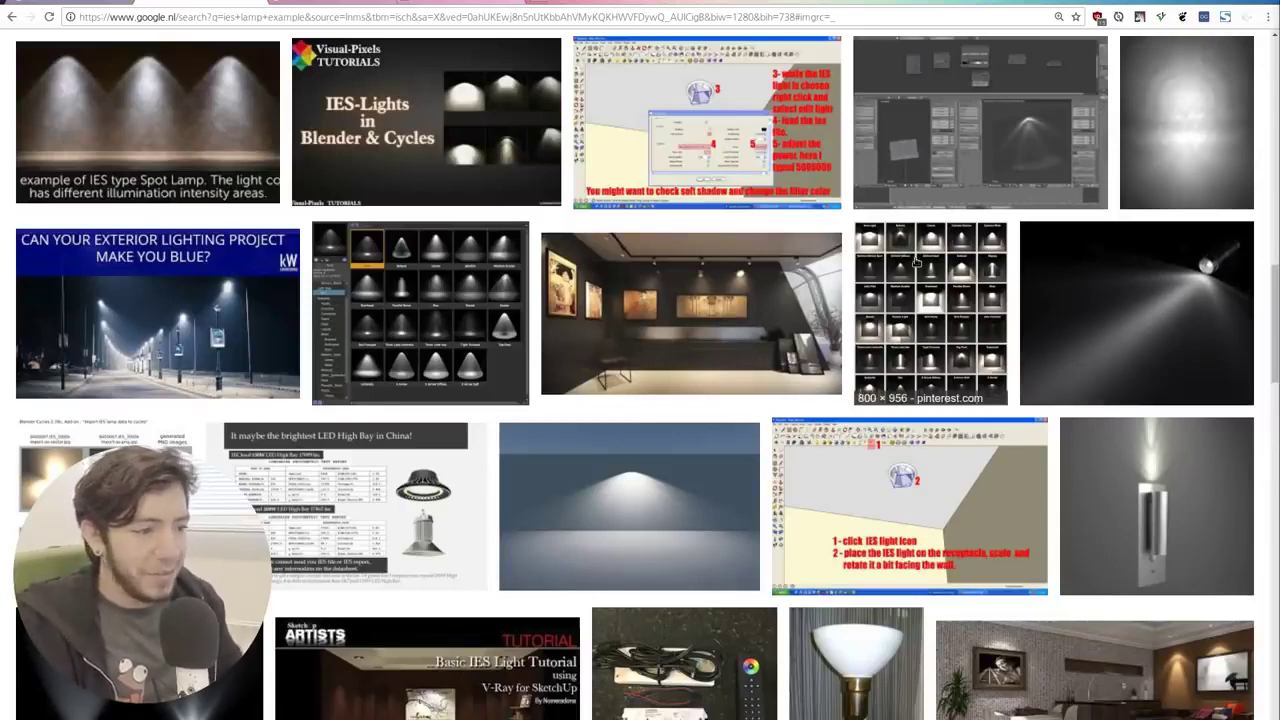
pyautogui.scroll(8, 710, 222)
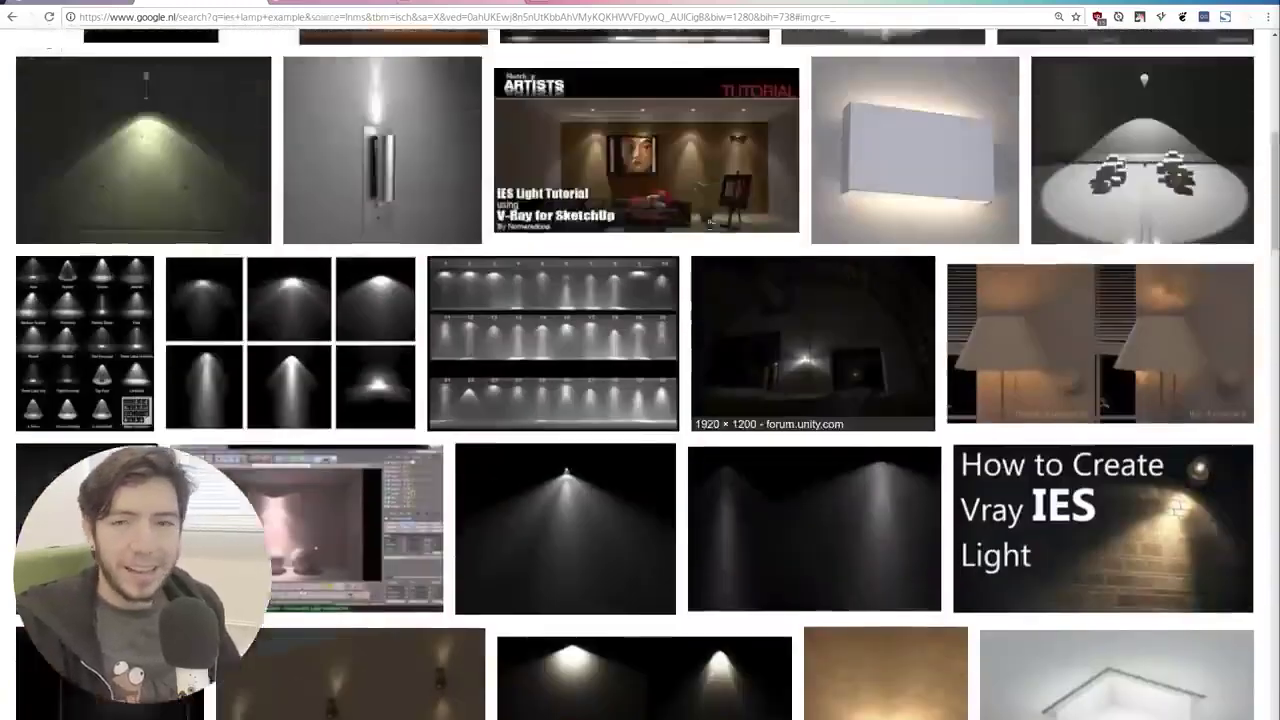
pyautogui.scroll(5, 710, 222)
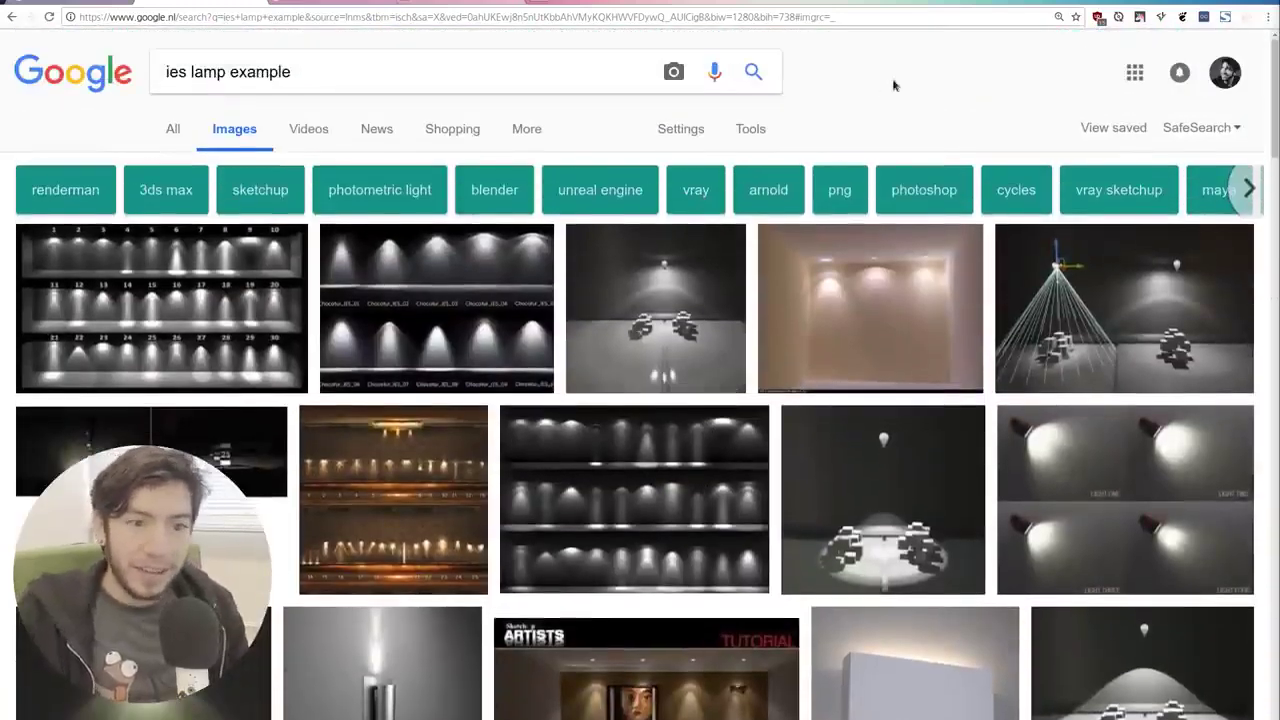